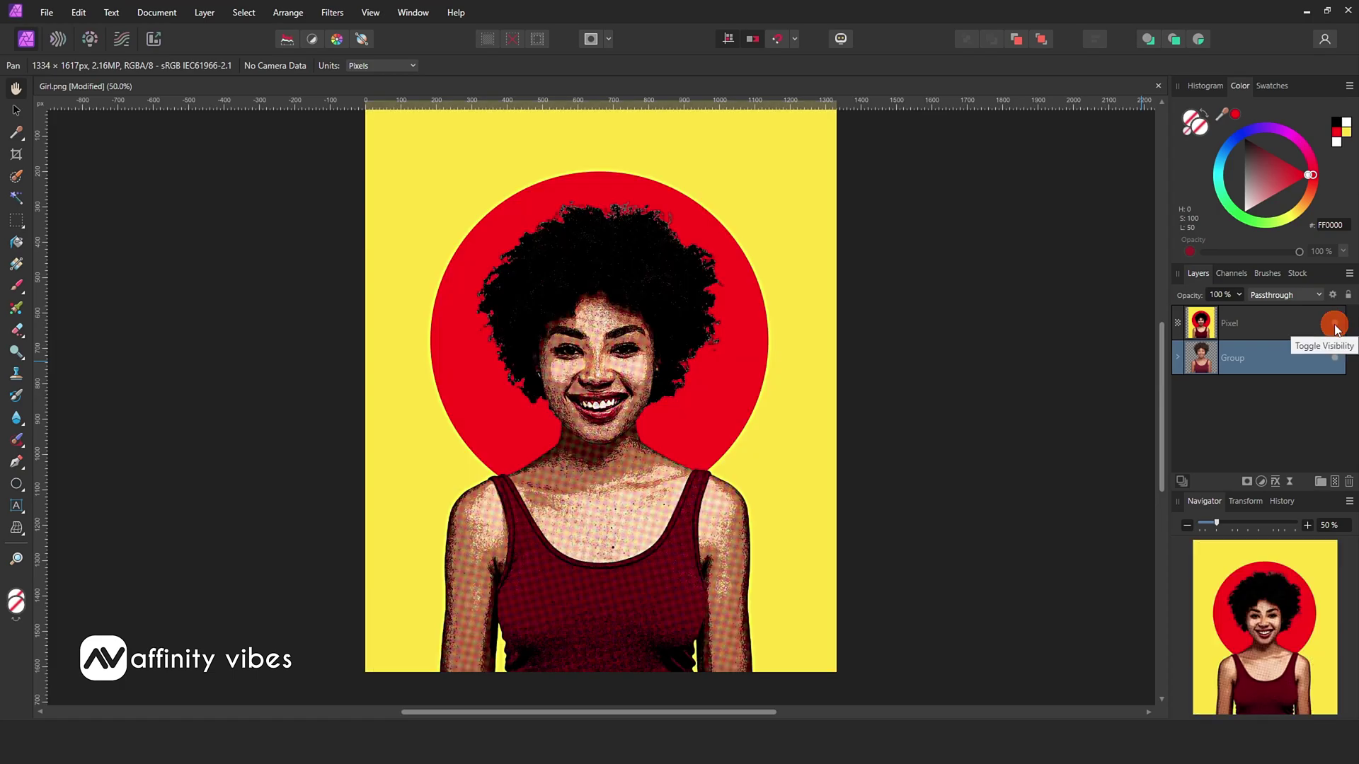
Compare the finished pop-art portrait with the original photo by toggling the Pixel layer's visibility
{"action": "left_click", "coordinate": [1334, 325]}
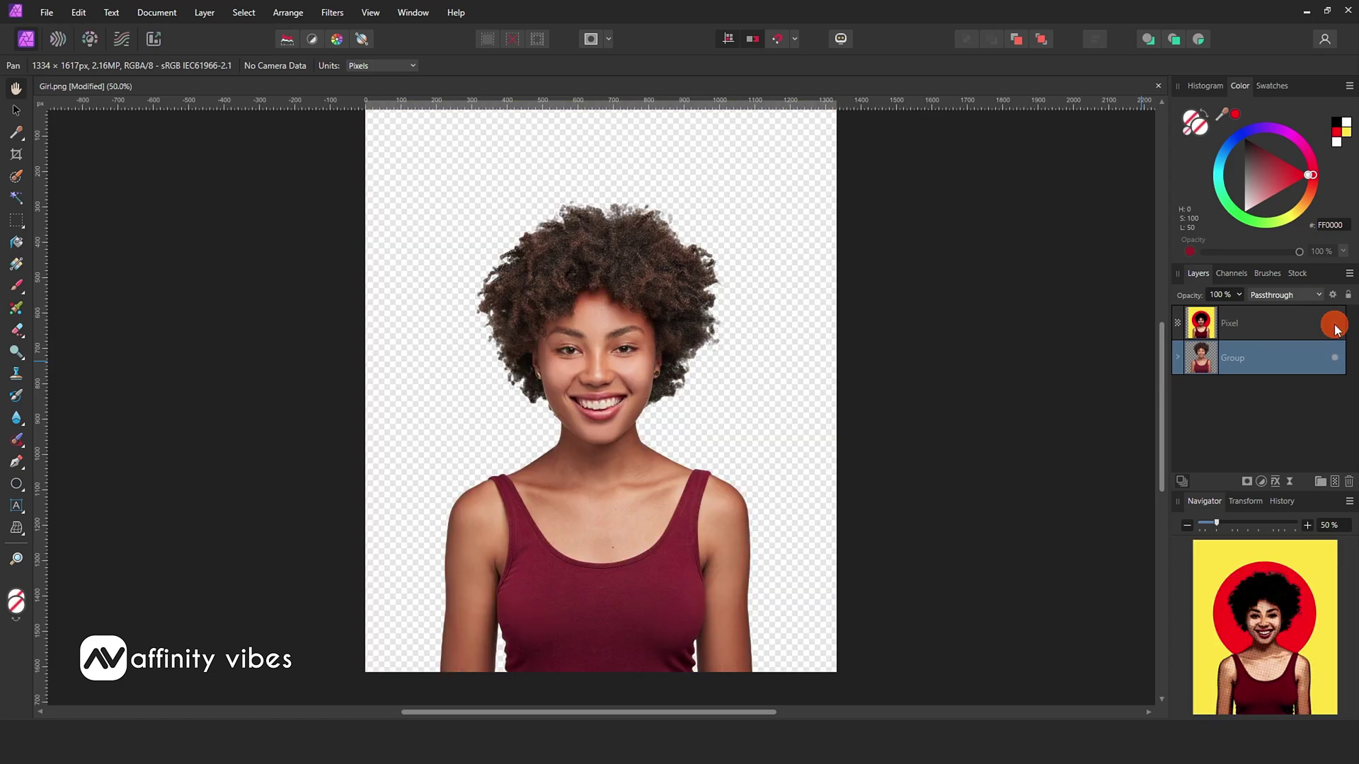
{"action": "left_click", "coordinate": [1335, 325]}
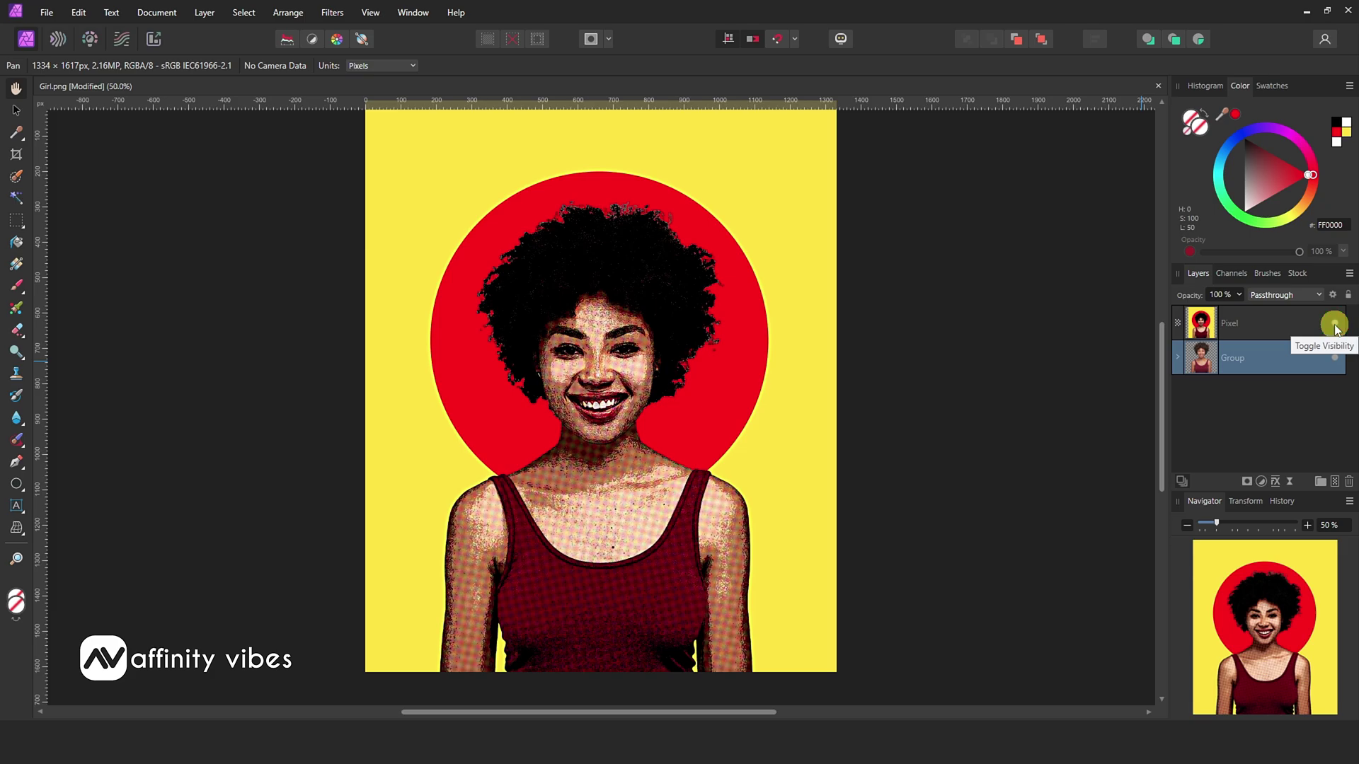
{"action": "left_click", "coordinate": [1335, 325]}
{"action": "left_click", "coordinate": [1334, 324]}
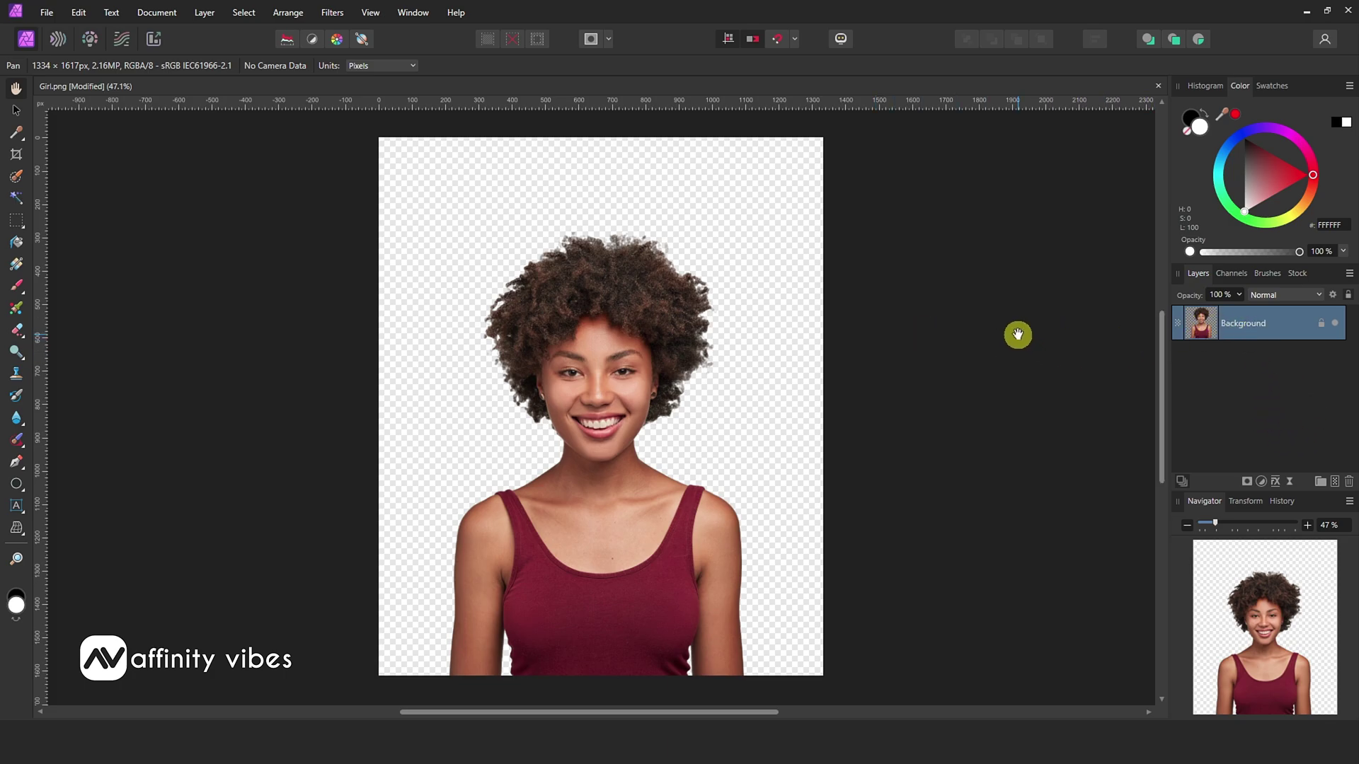
Duplicate the Background layer and rename the copy 1
{"action": "key", "text": "ctrl+j"}
{"action": "double_click", "coordinate": [1244, 323]}
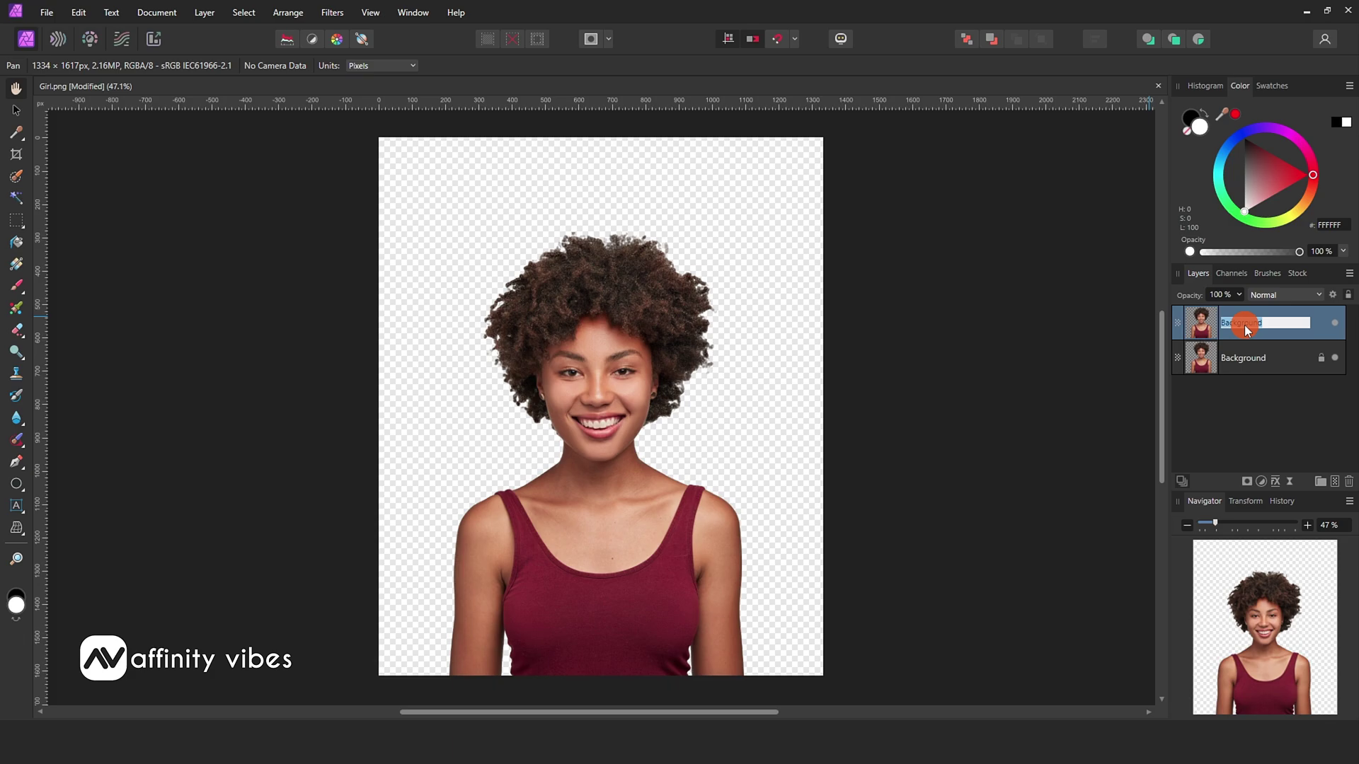
{"action": "type", "text": "1"}
{"action": "left_click", "coordinate": [975, 324]}
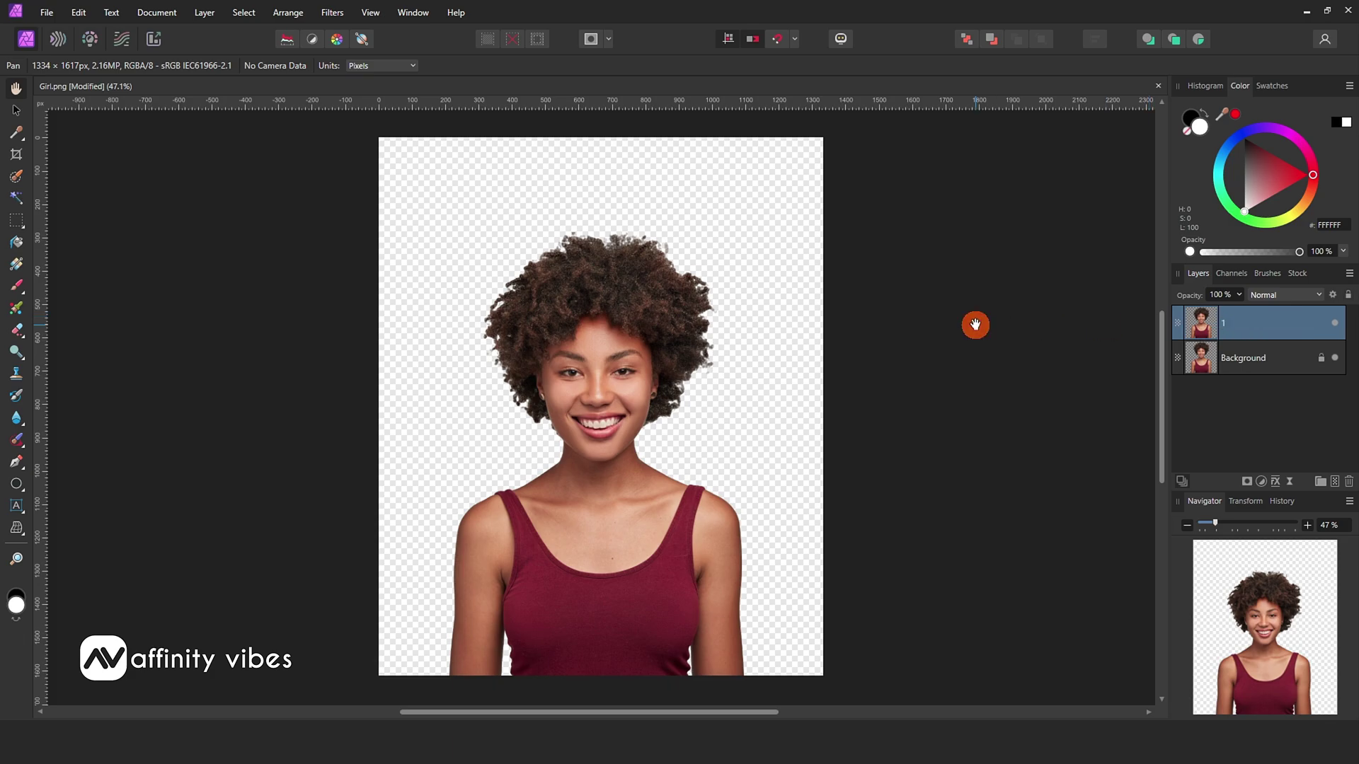
Apply the edge-detection filter to layer 1
{"action": "left_click", "coordinate": [1209, 324]}
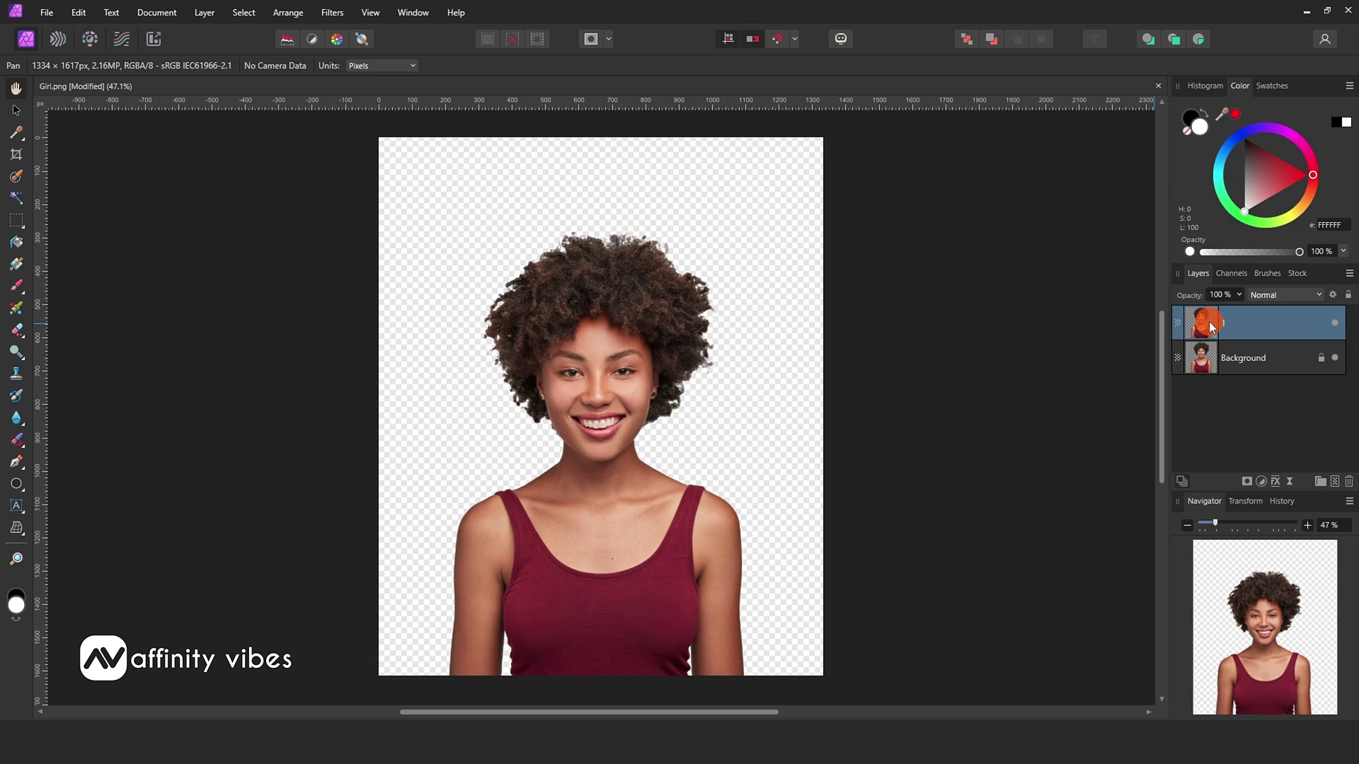
{"action": "left_click", "coordinate": [338, 14]}
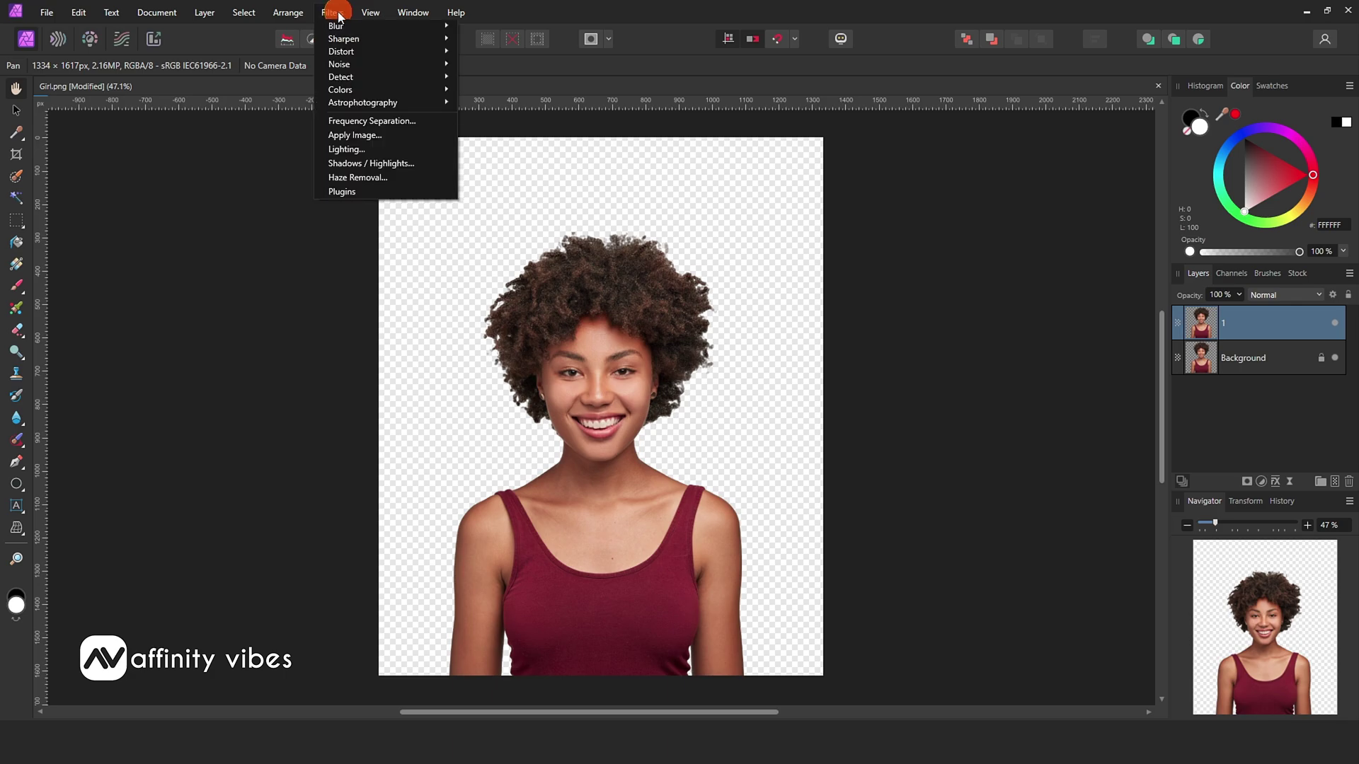
{"action": "mouse_move", "coordinate": [352, 78]}
{"action": "left_click", "coordinate": [493, 80]}
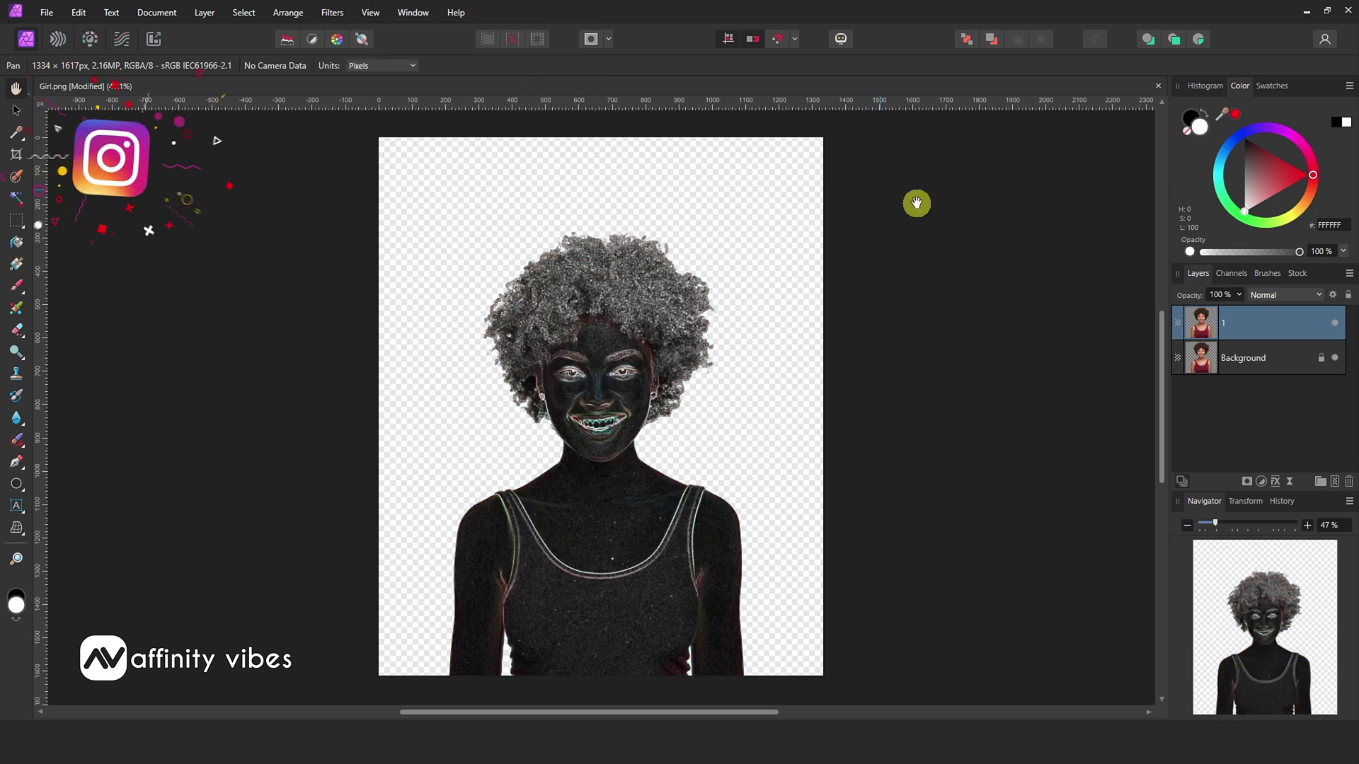
Set the blend mode of layer 1 to Subtract
{"action": "left_click", "coordinate": [1318, 295]}
{"action": "left_click_drag", "start_coordinate": [1320, 330], "coordinate": [1321, 427]}
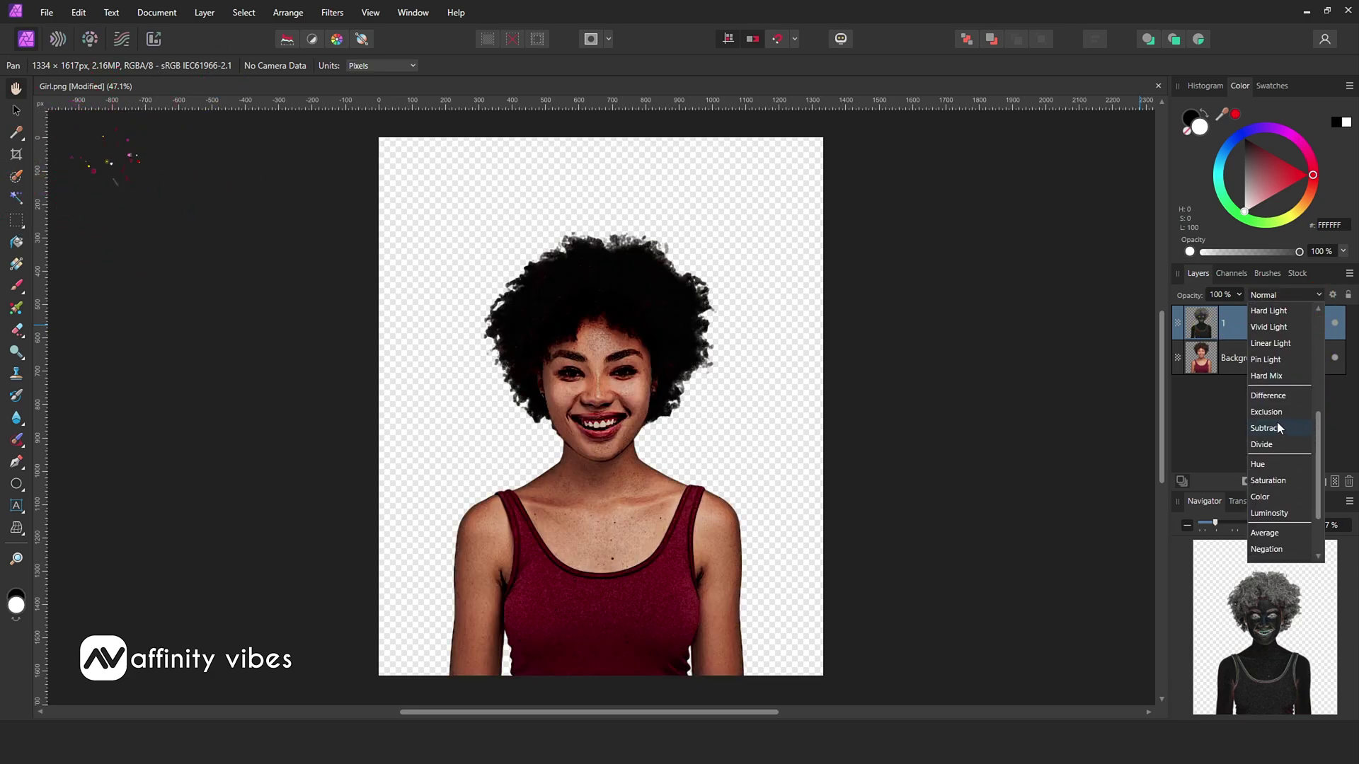
{"action": "left_click", "coordinate": [1265, 430]}
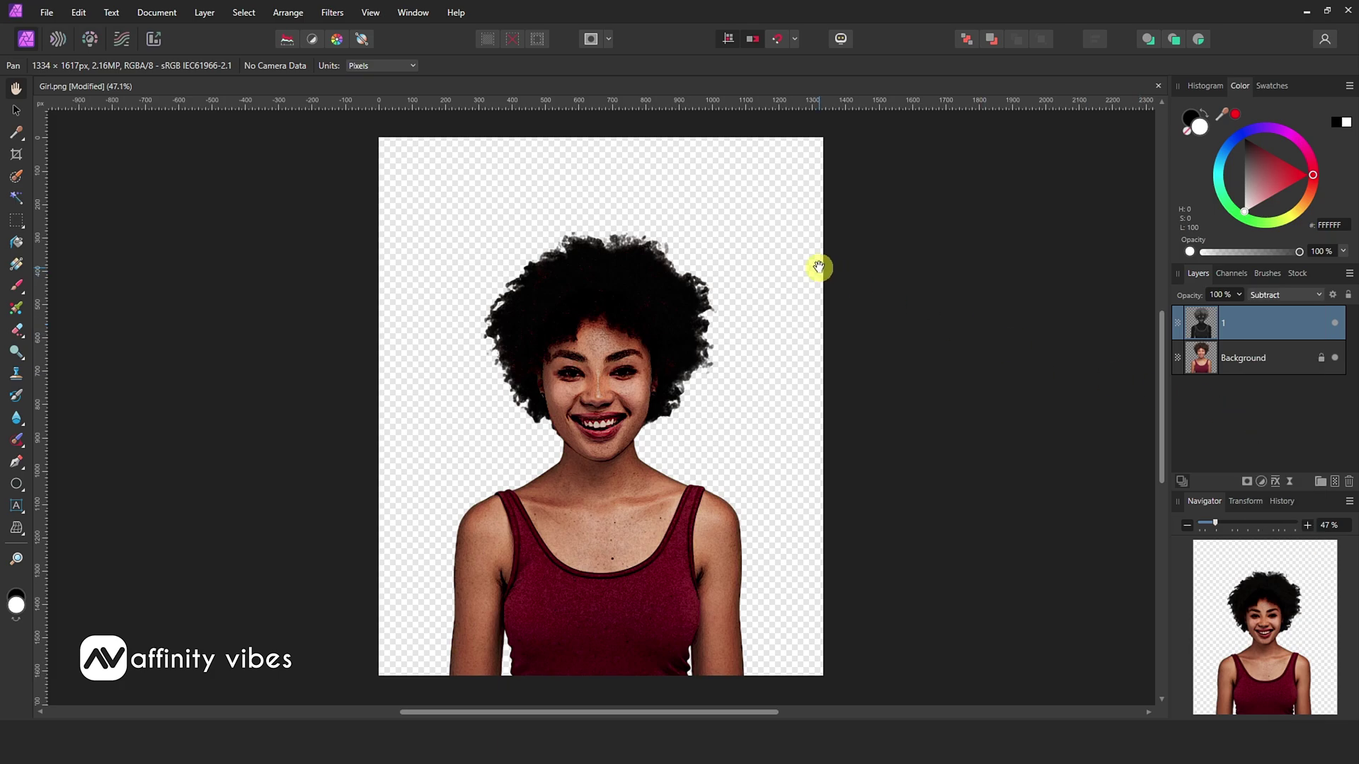
Add a Posterize adjustment above layer 1 and move its settings dialog clear of the portrait
{"action": "left_click", "coordinate": [1263, 478]}
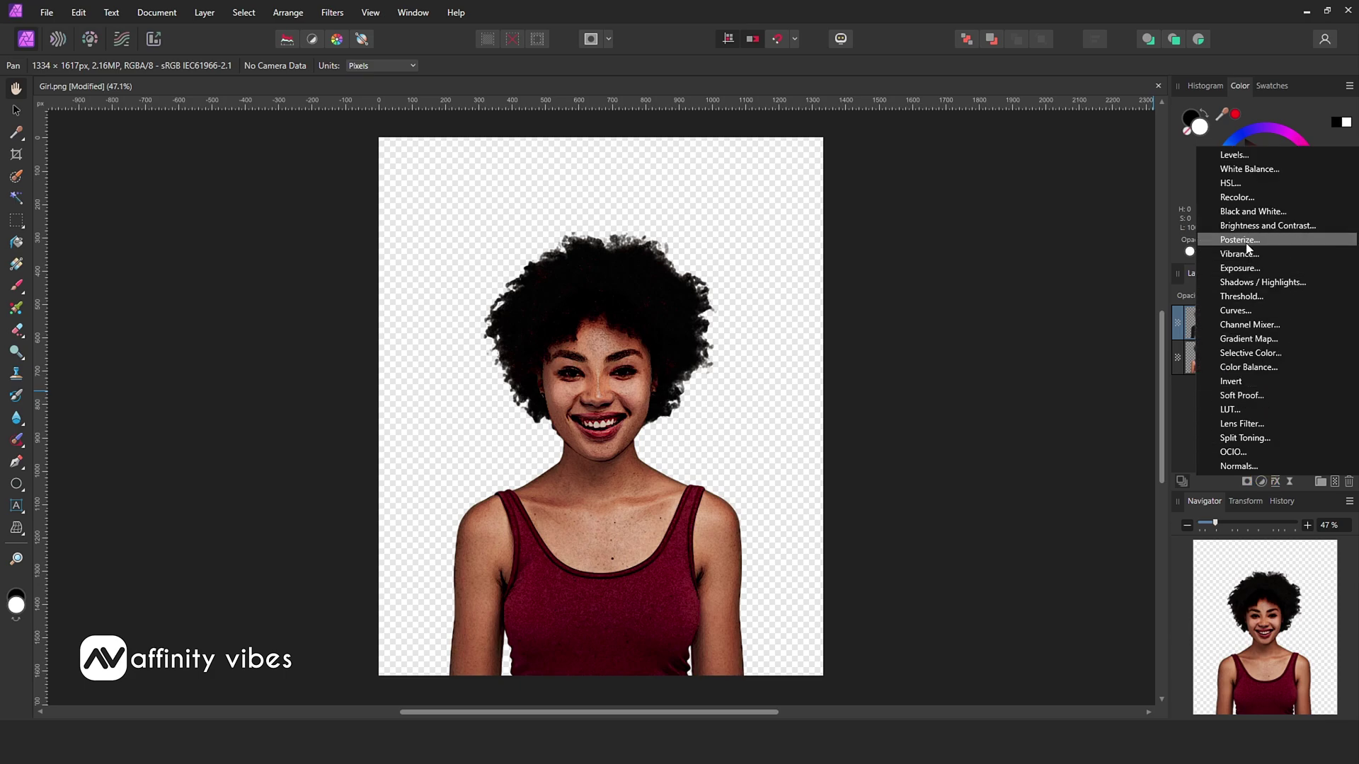
{"action": "left_click", "coordinate": [1247, 246]}
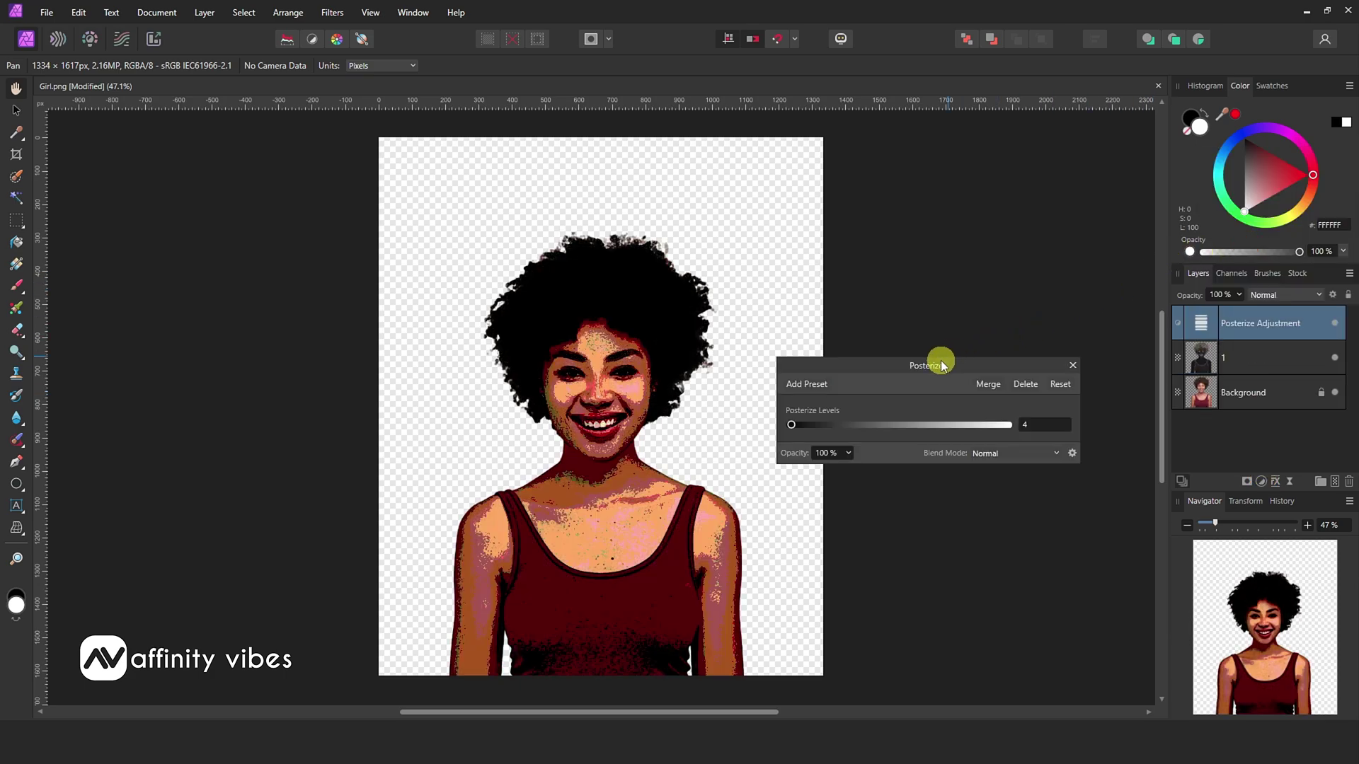
{"action": "left_click_drag", "start_coordinate": [941, 359], "coordinate": [902, 191]}
Try Posterize Levels values of 2, 3 and 5 on the portrait
{"action": "left_click", "coordinate": [1006, 256]}
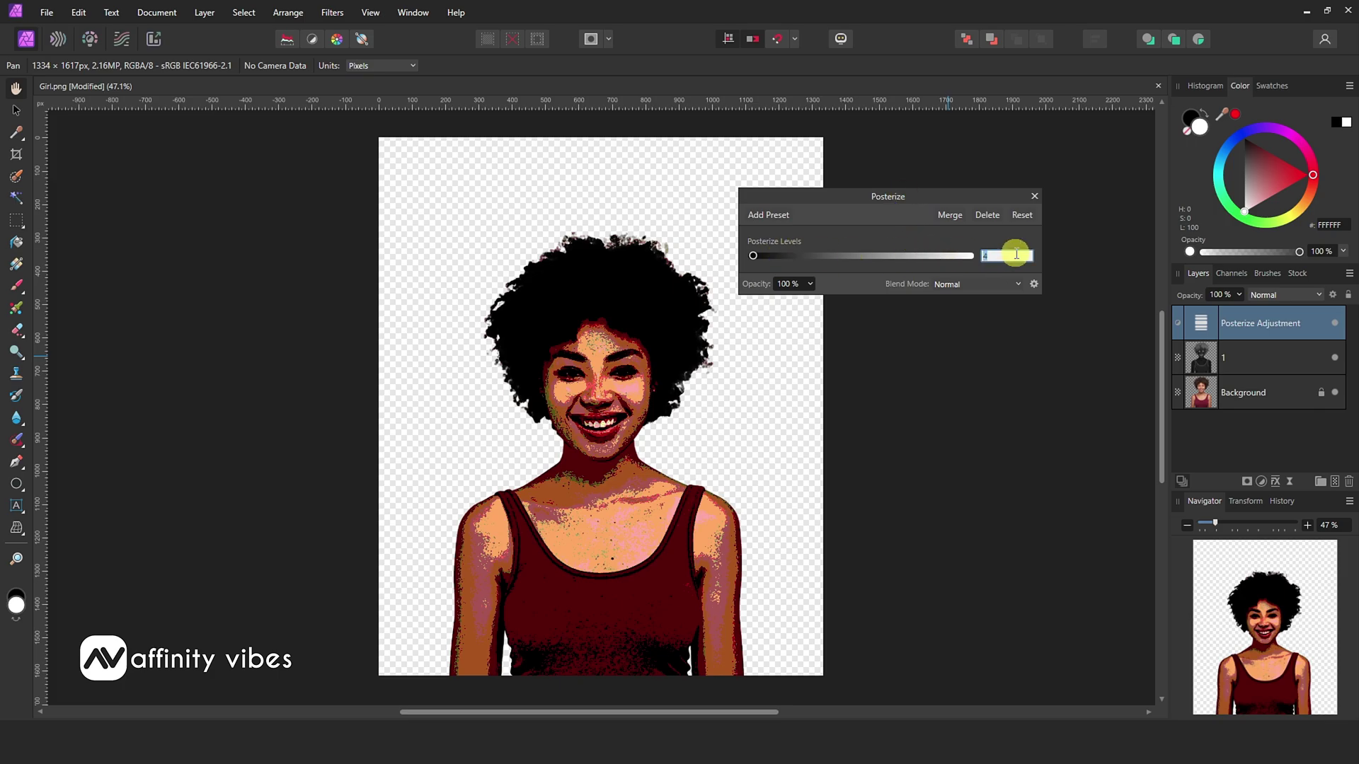
{"action": "type", "text": "1"}
{"action": "key", "text": "Return"}
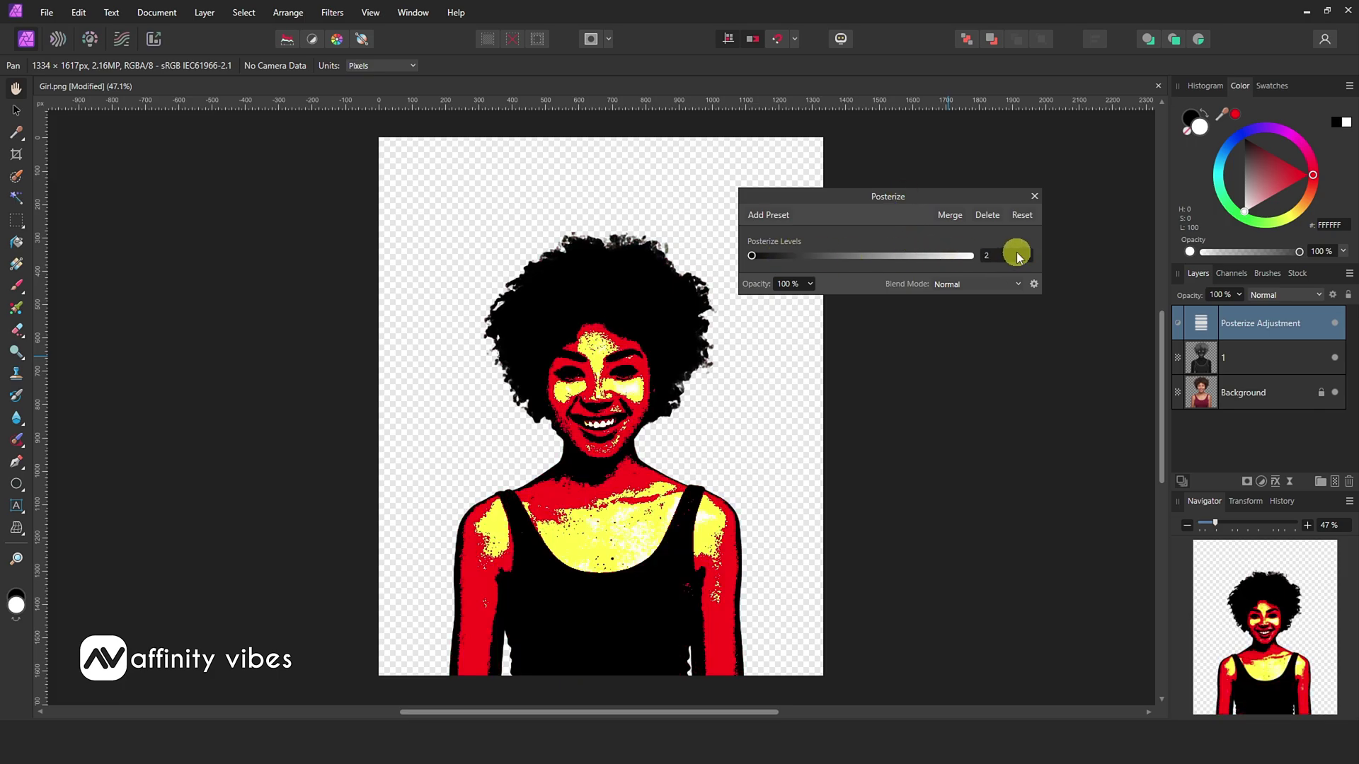
{"action": "type", "text": "3"}
{"action": "key", "text": "Return"}
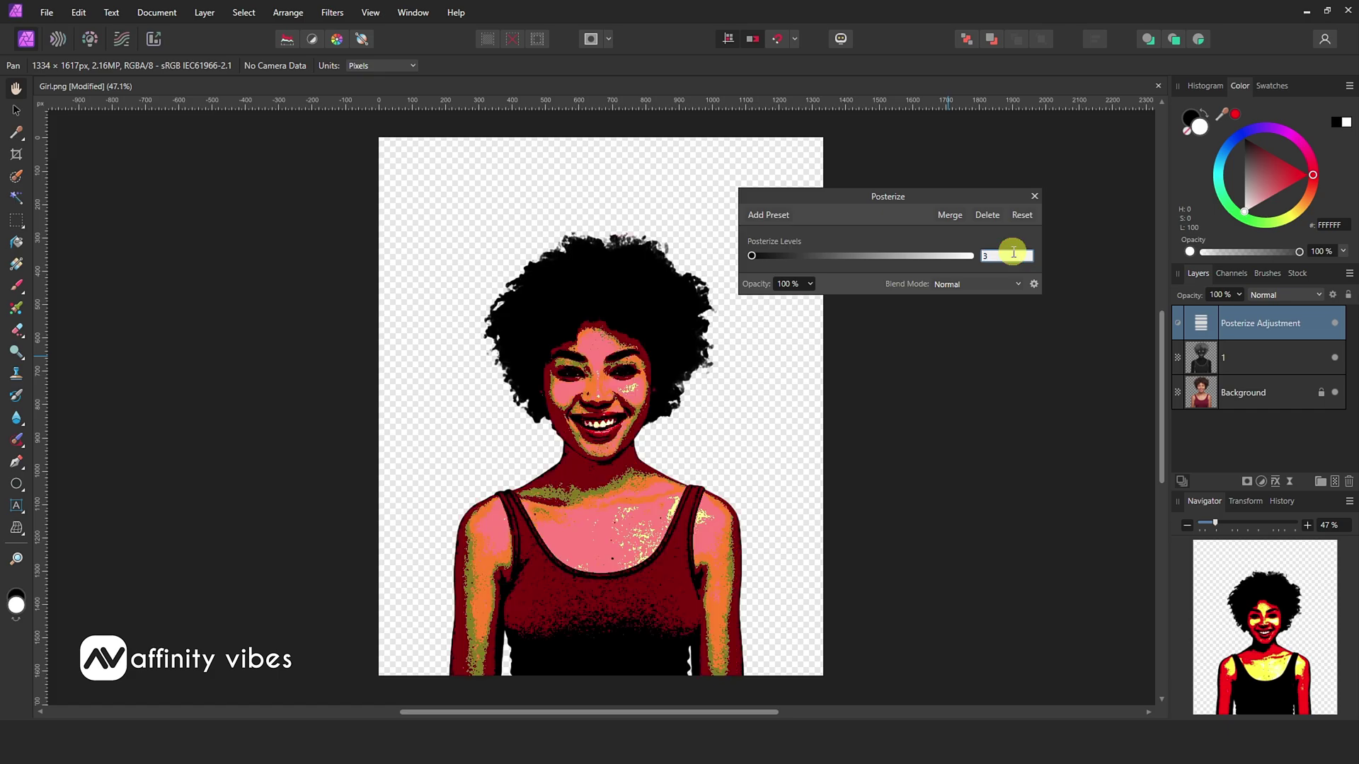
{"action": "left_click", "coordinate": [1014, 256]}
{"action": "type", "text": "5"}
{"action": "key", "text": "Return"}
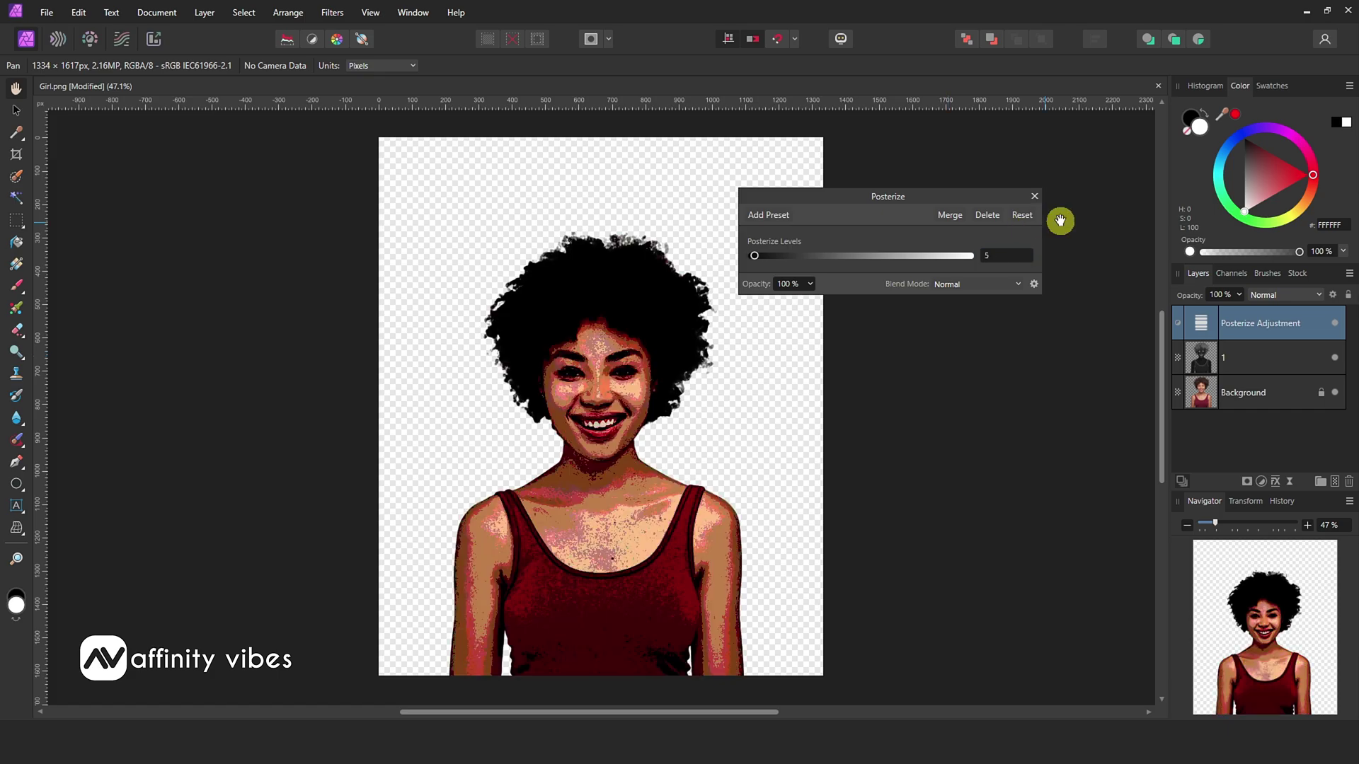
{"action": "mouse_move", "coordinate": [754, 255]}
{"action": "left_mouse_down"}
{"action": "mouse_move", "coordinate": [979, 255]}
{"action": "mouse_move", "coordinate": [749, 256]}
{"action": "left_mouse_up"}
Set the Posterize Levels to 4 and close the adjustment settings
{"action": "left_click", "coordinate": [1009, 255]}
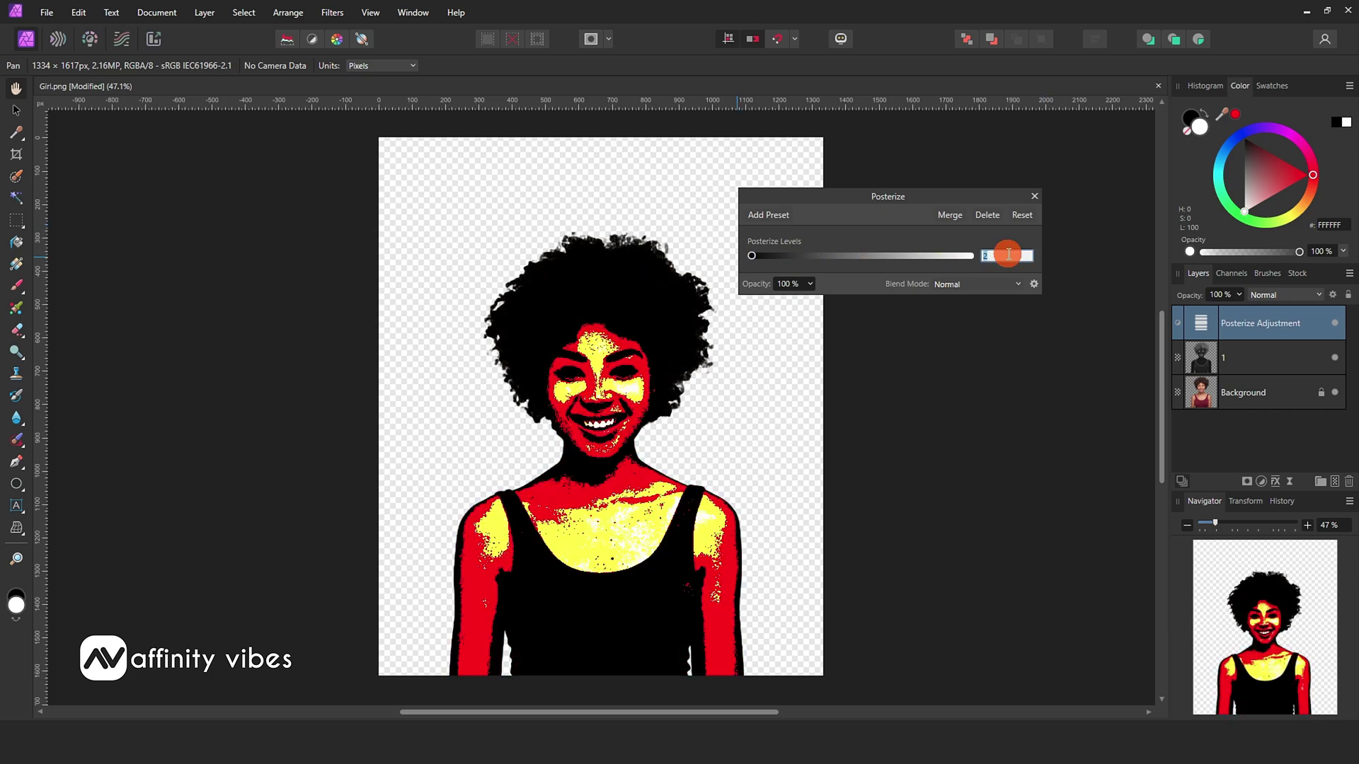
{"action": "type", "text": "4"}
{"action": "key", "text": "Return"}
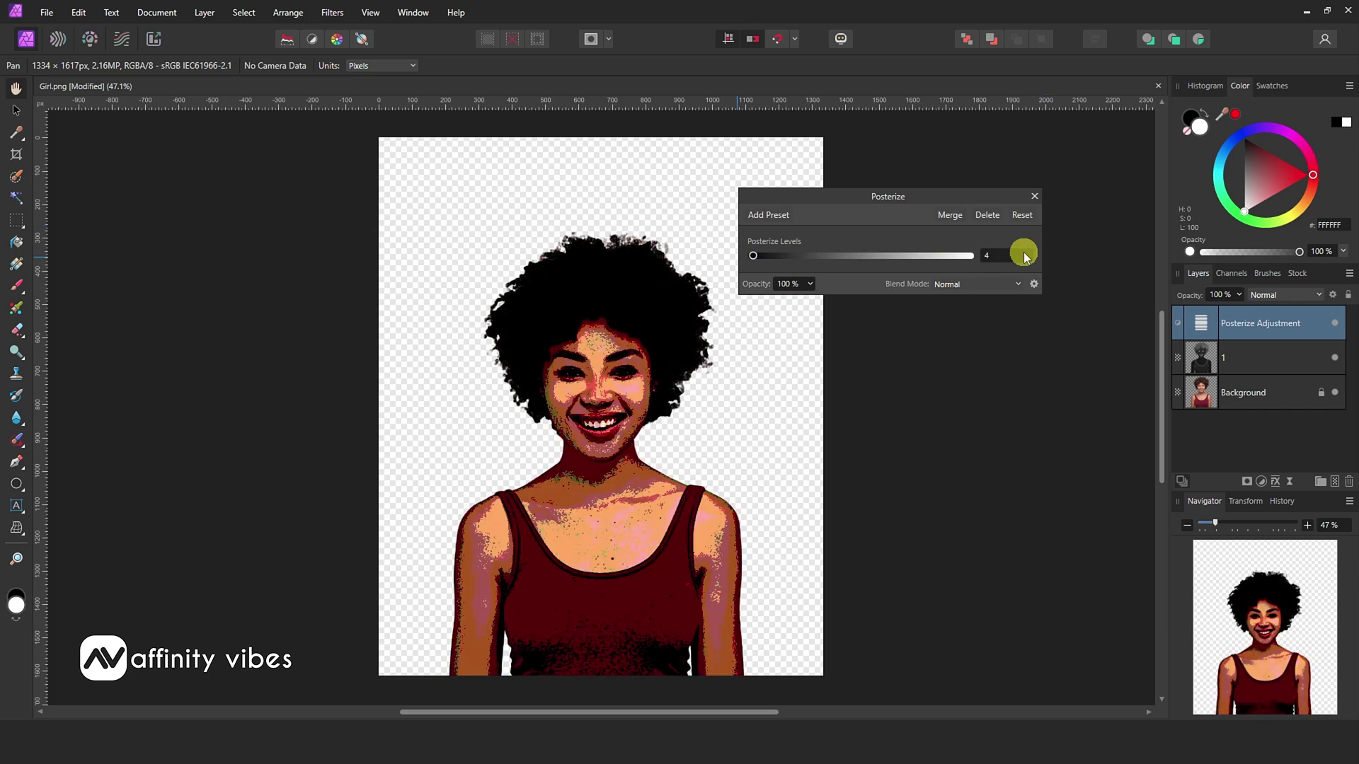
{"action": "left_click", "coordinate": [1035, 197]}
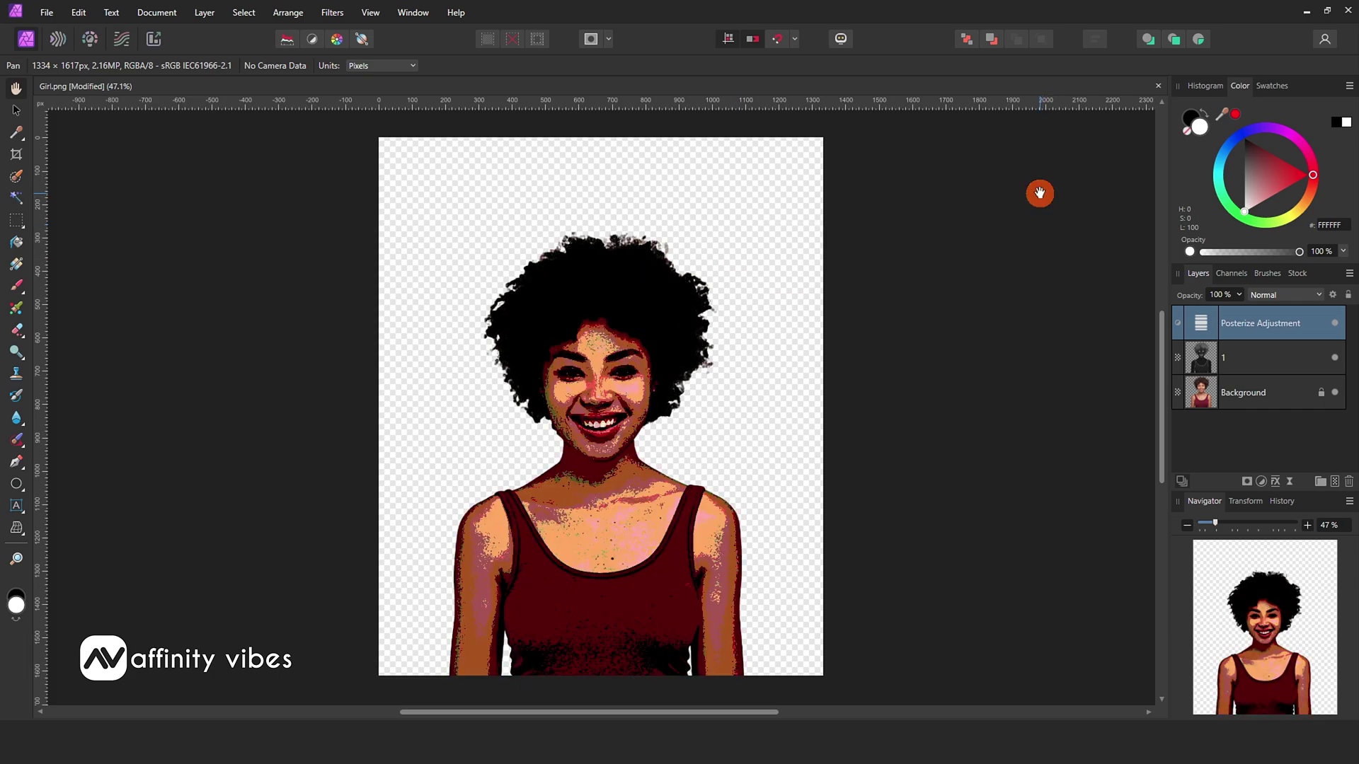
Set the Posterize Adjustment layer's blend mode to Luminosity
{"action": "left_click", "coordinate": [1318, 294]}
{"action": "left_click_drag", "start_coordinate": [1322, 329], "coordinate": [1320, 450]}
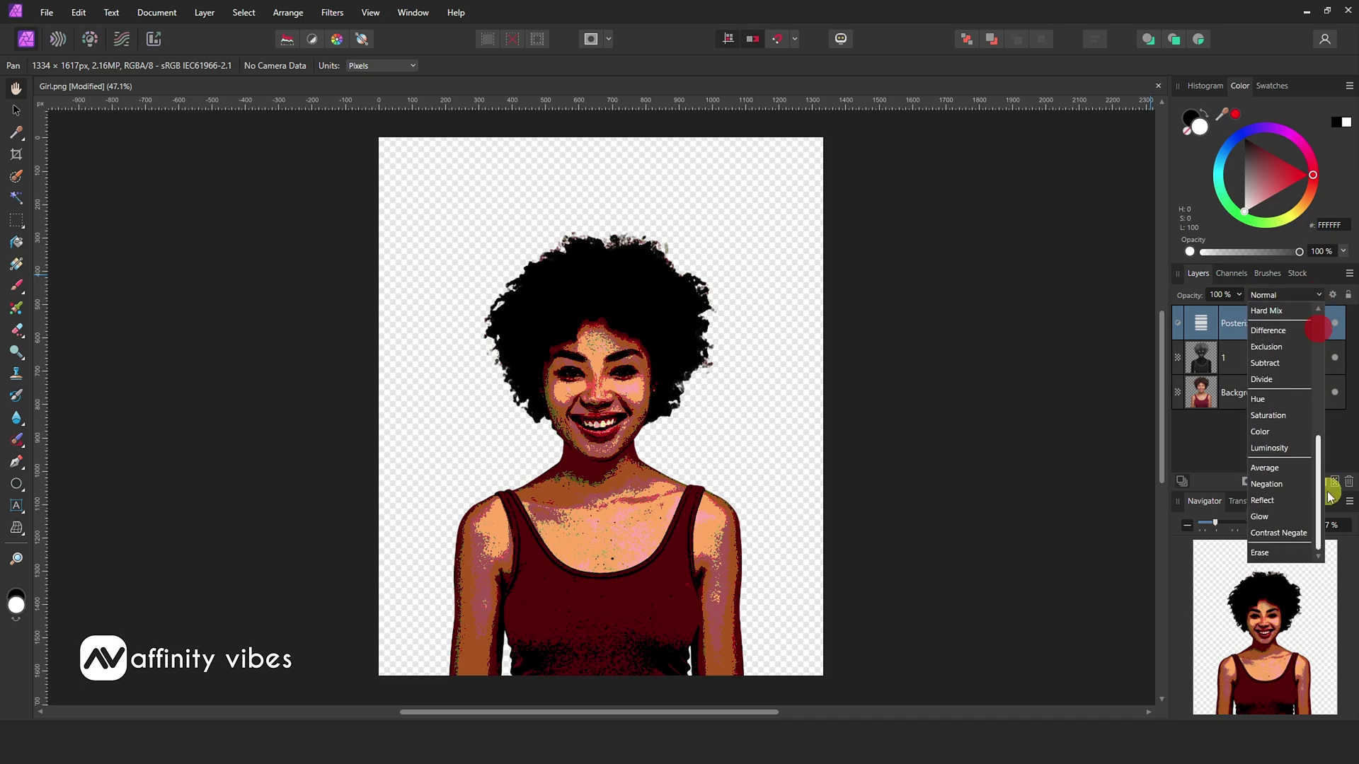
{"action": "left_click", "coordinate": [1265, 448]}
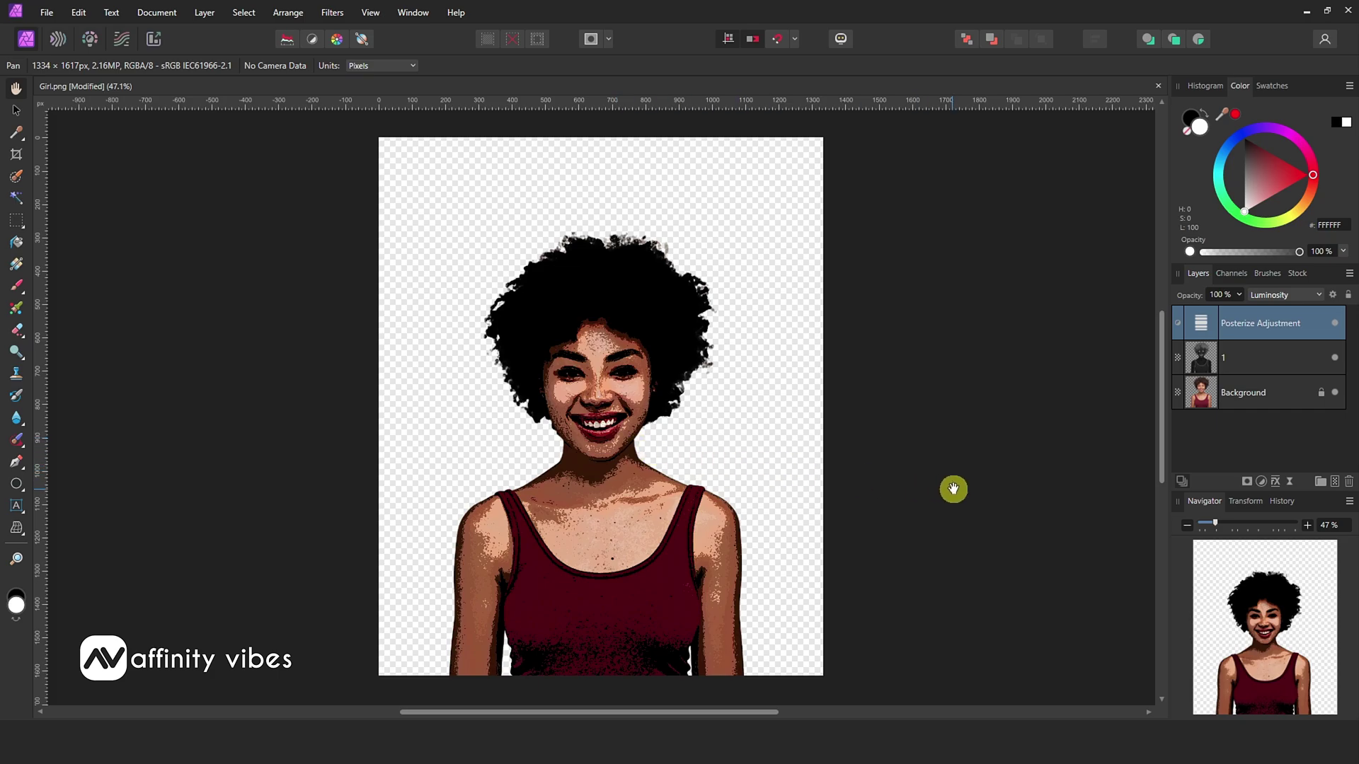
Add a Levels adjustment above the Posterize layer with its gamma lowered to about 0.755
{"action": "left_click", "coordinate": [1263, 483]}
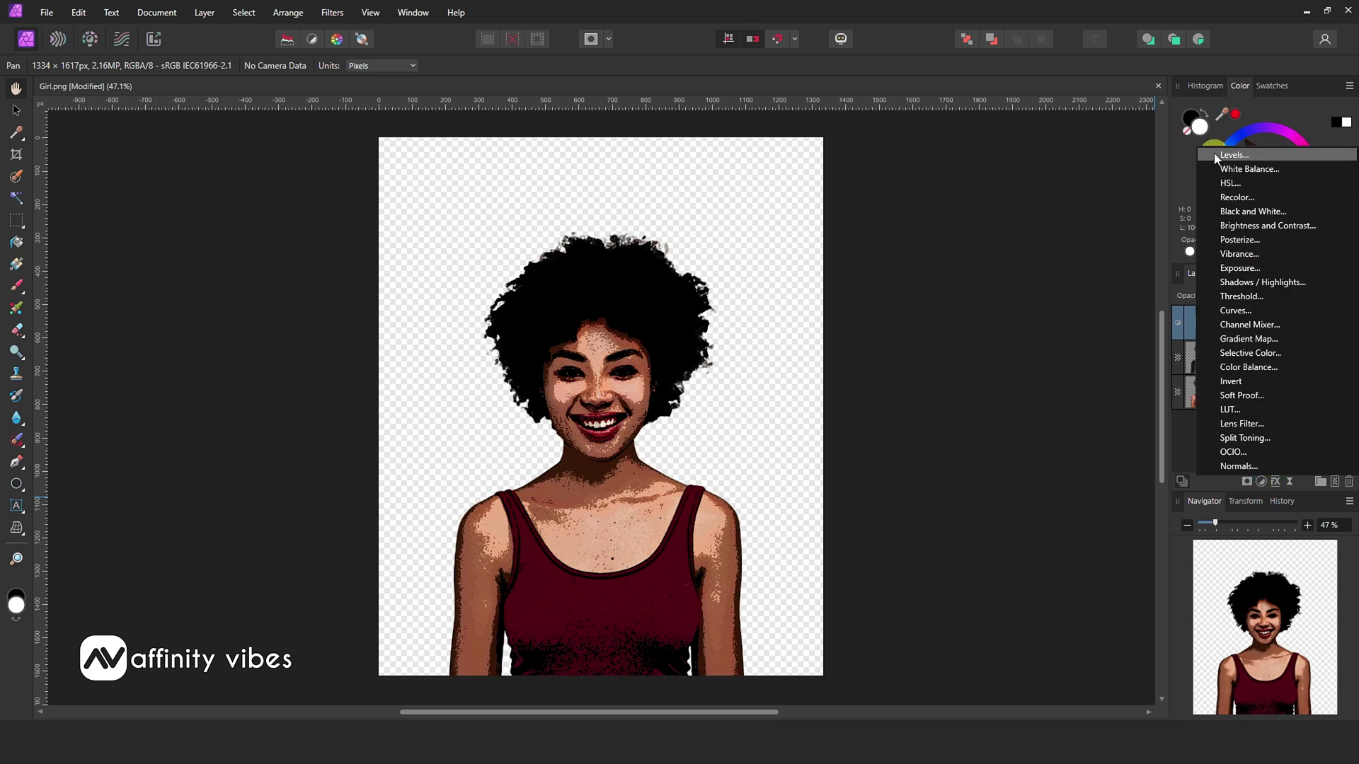
{"action": "left_click", "coordinate": [1177, 174]}
{"action": "left_click_drag", "start_coordinate": [1012, 361], "coordinate": [925, 118]}
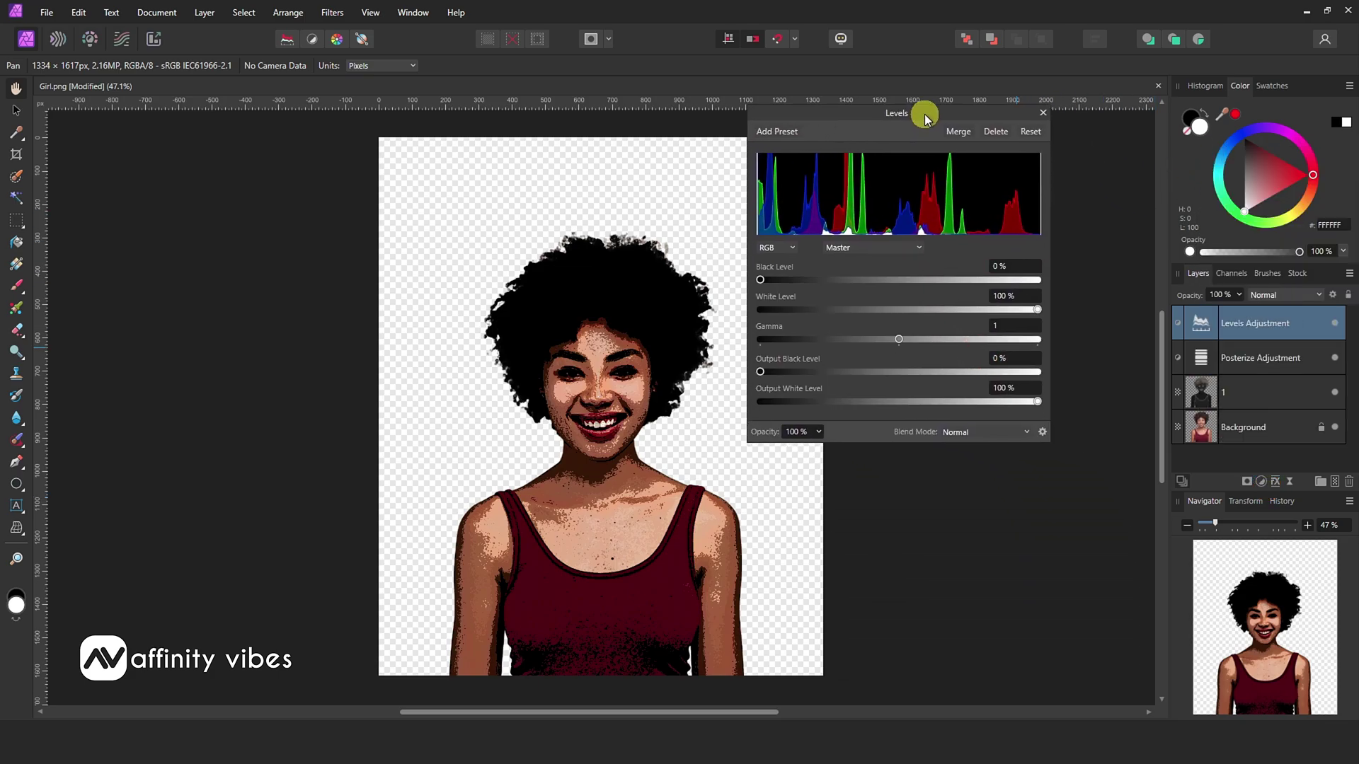
{"action": "left_click_drag", "start_coordinate": [901, 344], "coordinate": [859, 342]}
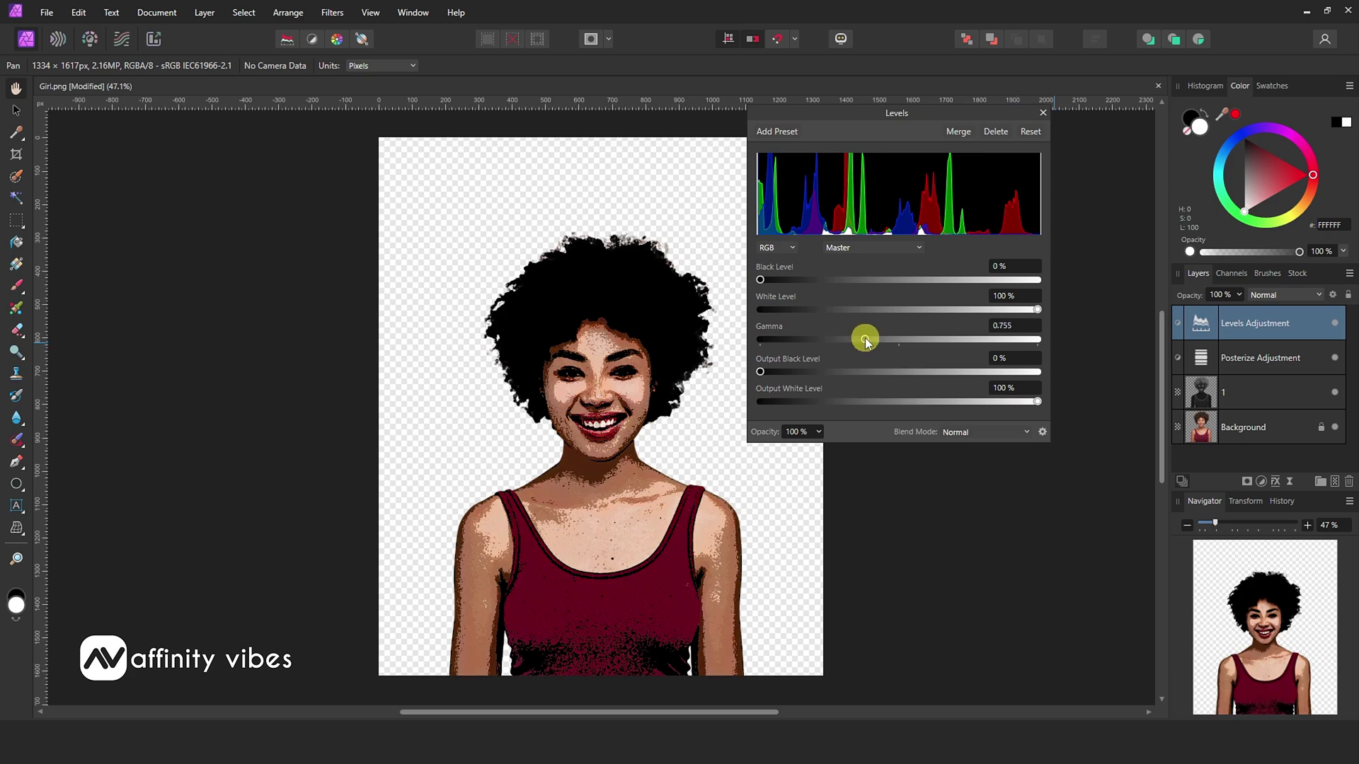
{"action": "left_click", "coordinate": [1043, 114]}
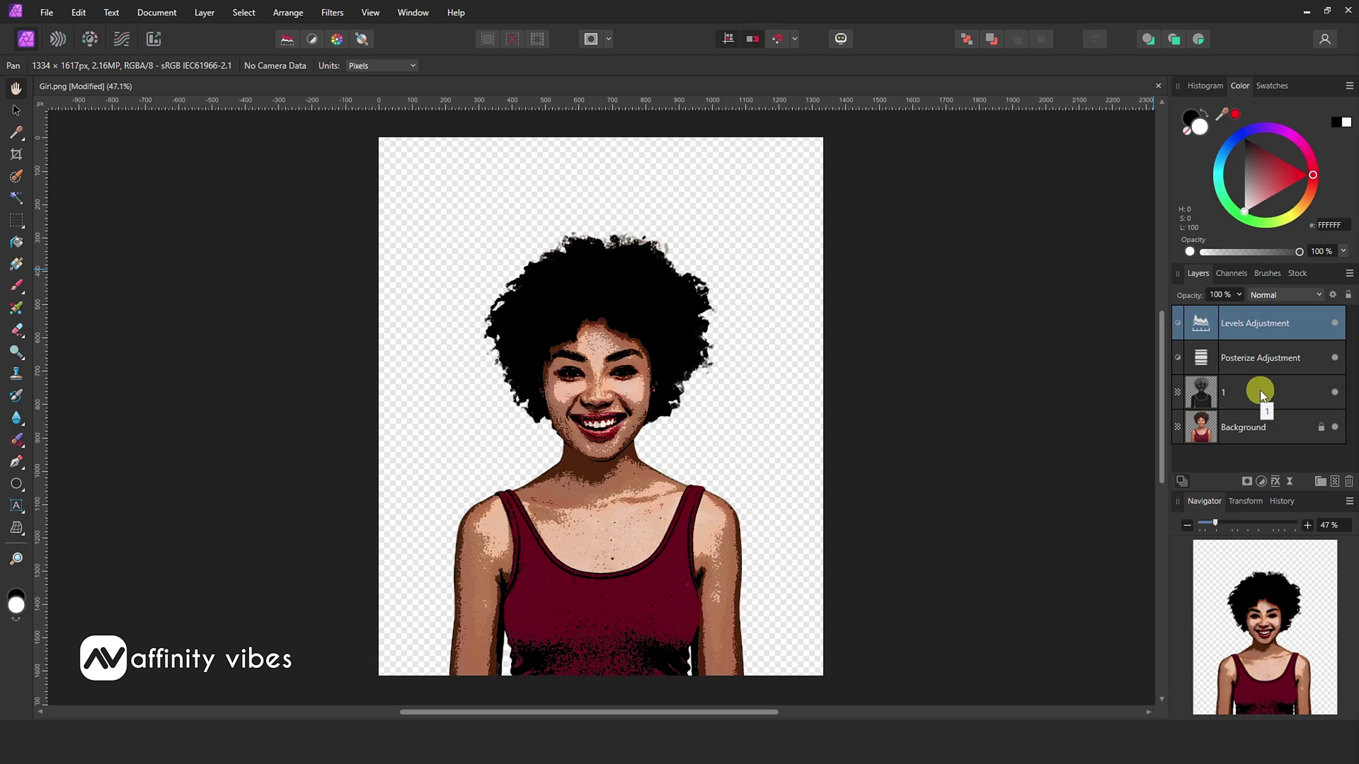
Group all layers from Levels Adjustment to Background and merge the visible result into a new pixel layer
{"action": "left_click", "coordinate": [1265, 430], "text": "shift"}
{"action": "key", "text": "ctrl+g"}
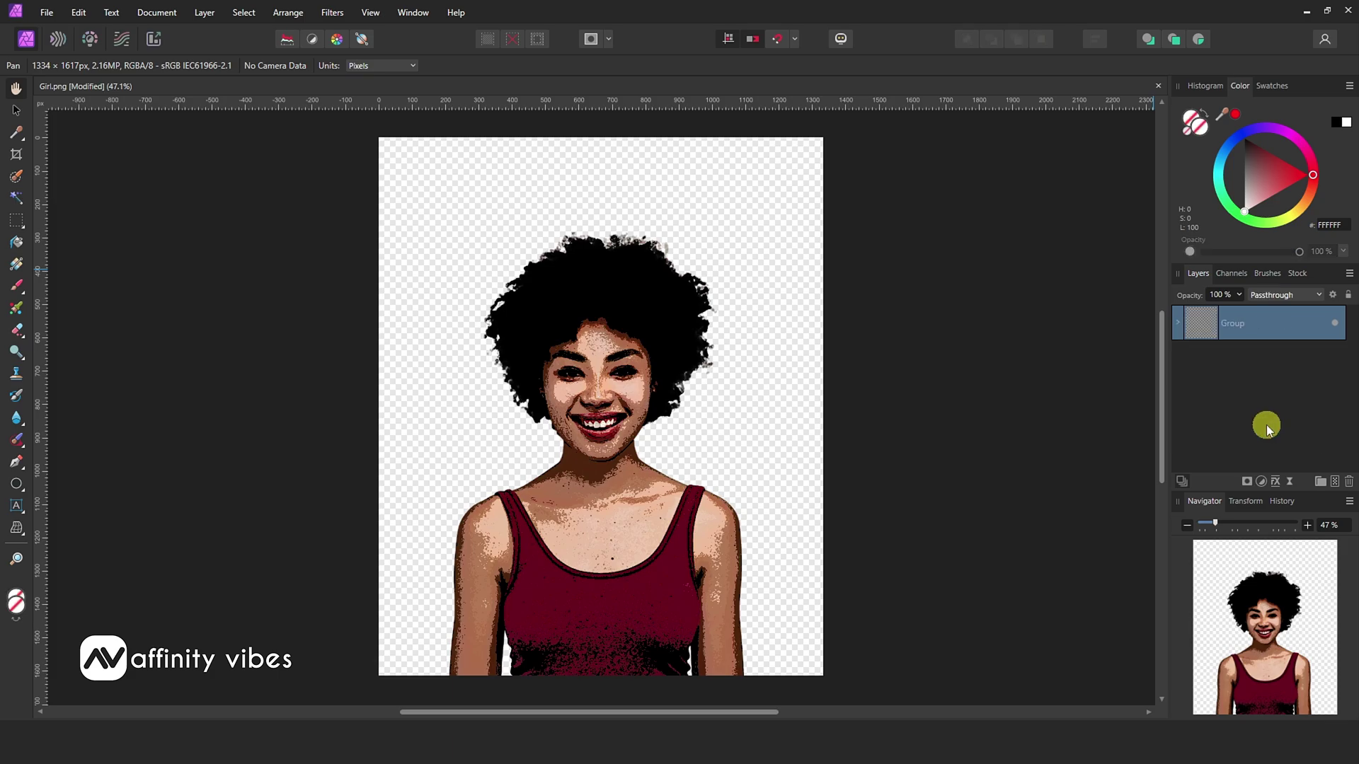
{"action": "right_click", "coordinate": [1233, 312]}
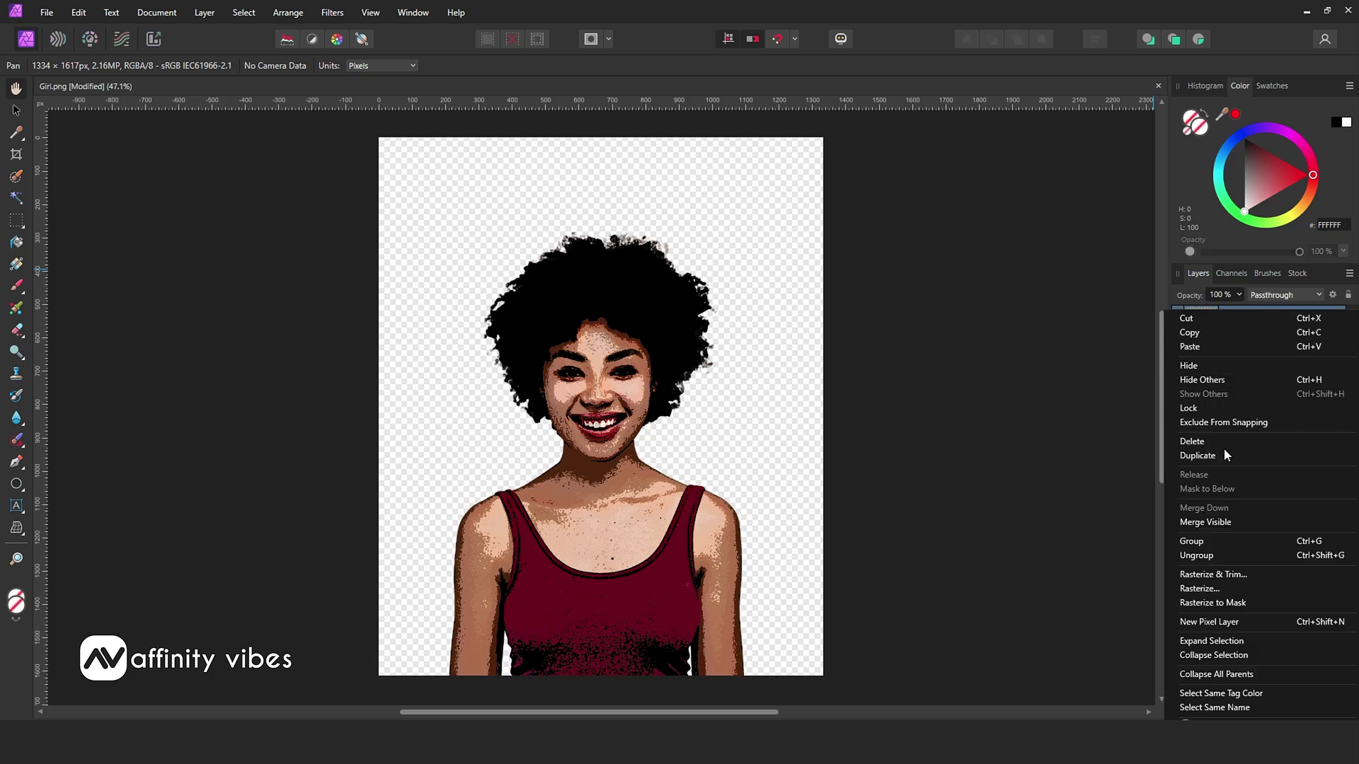
{"action": "left_click", "coordinate": [1234, 522]}
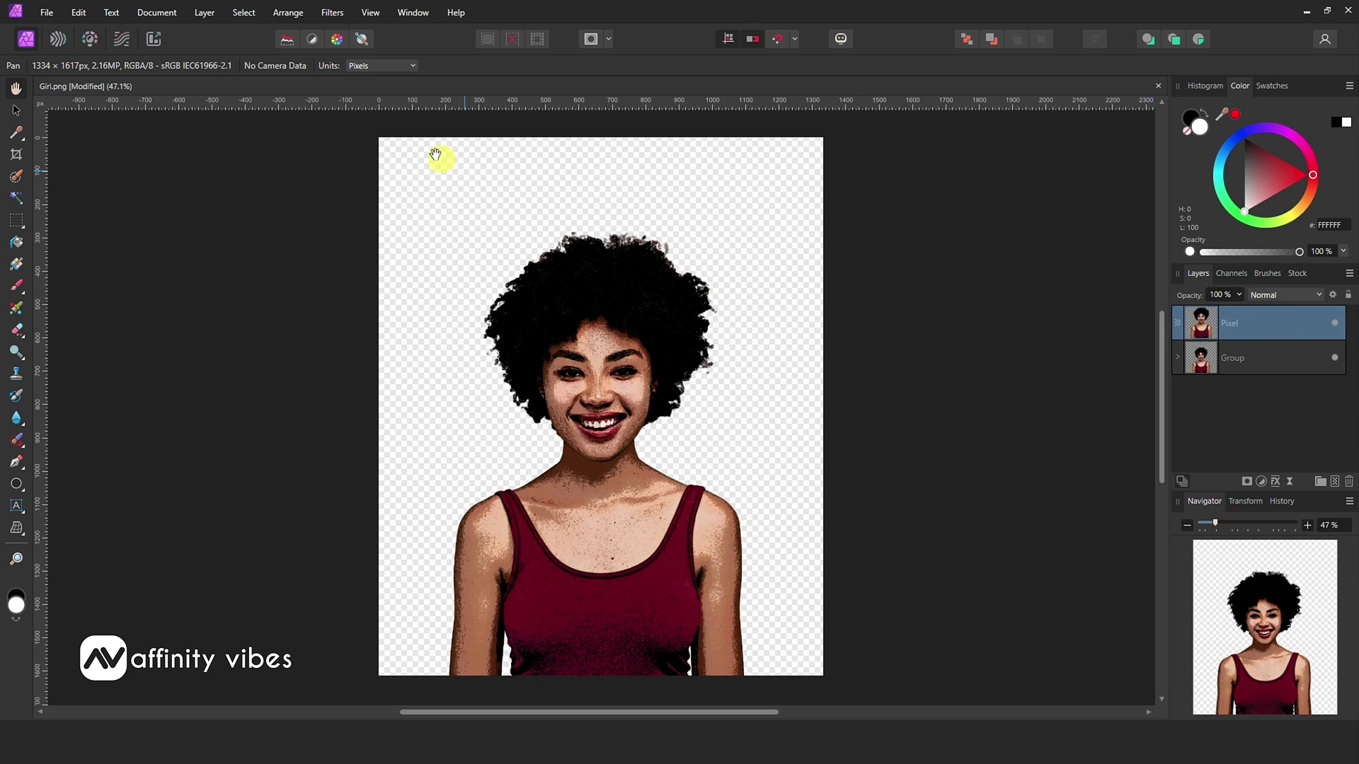
Add a live Halftone filter to the merged Pixel layer and set its screen type to Color
{"action": "left_click", "coordinate": [206, 13]}
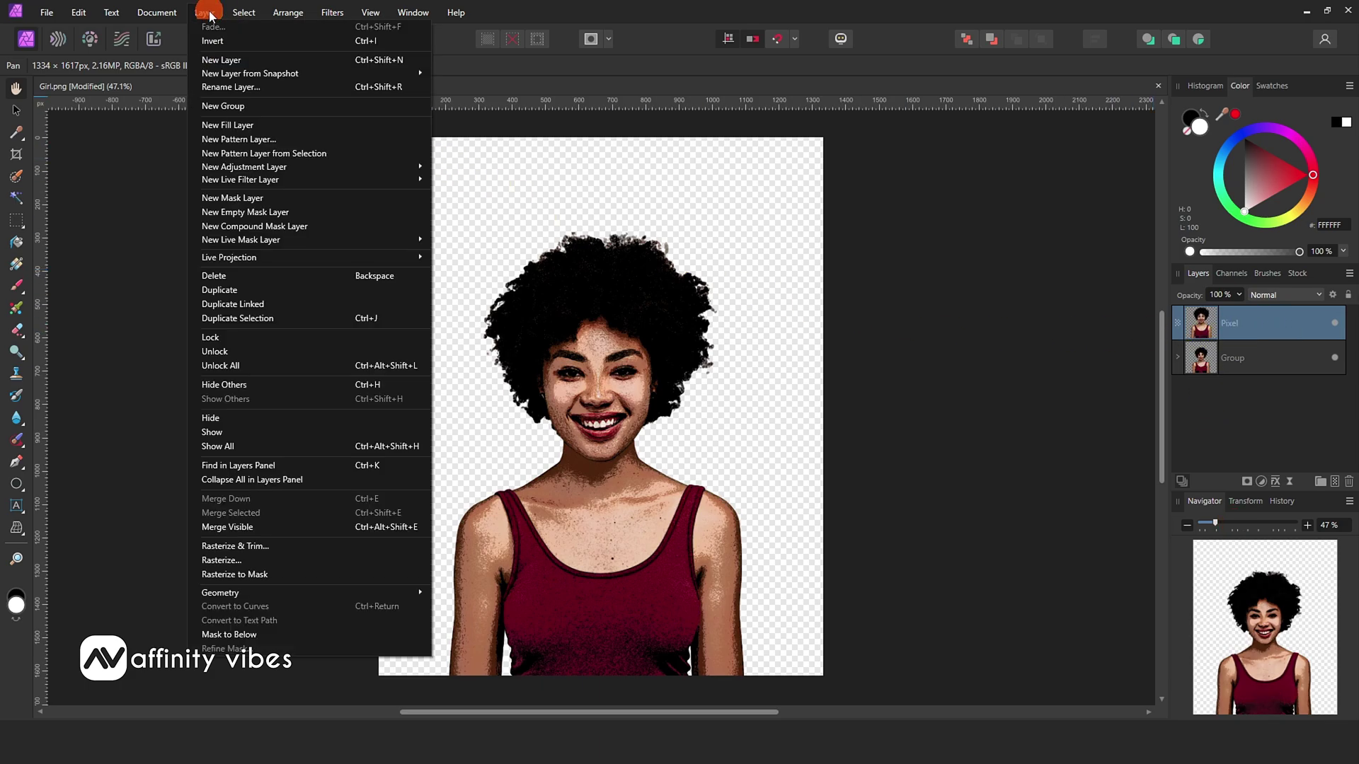
{"action": "mouse_move", "coordinate": [240, 182]}
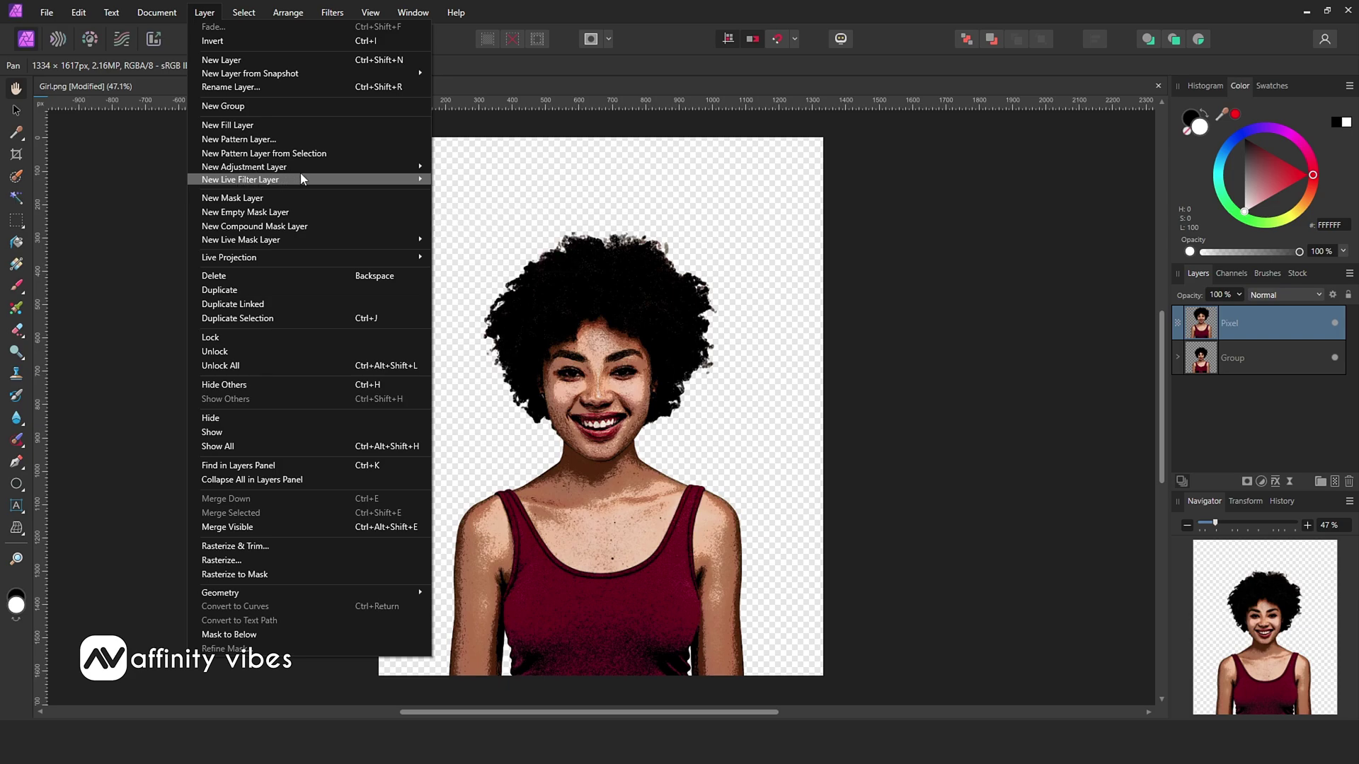
{"action": "left_click", "coordinate": [482, 177]}
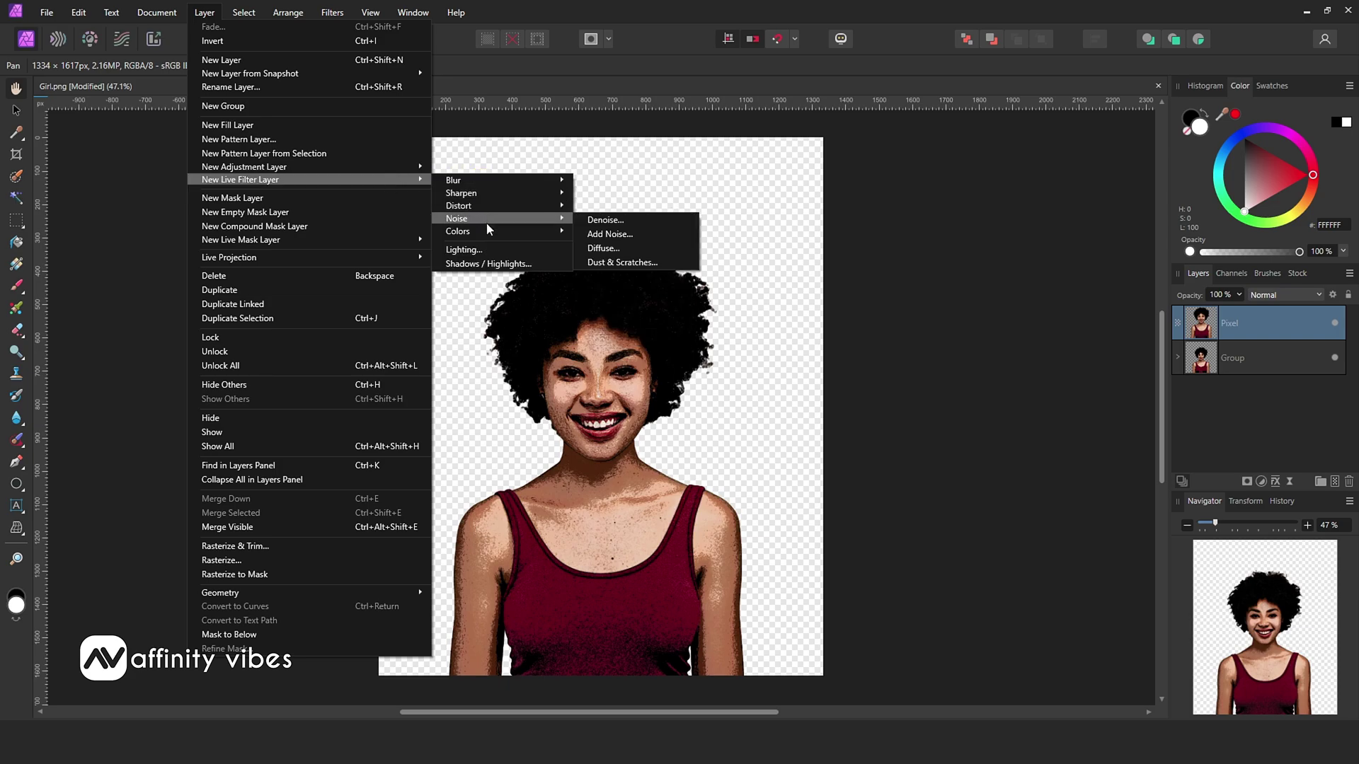
{"action": "mouse_move", "coordinate": [486, 231]}
{"action": "left_click", "coordinate": [629, 234]}
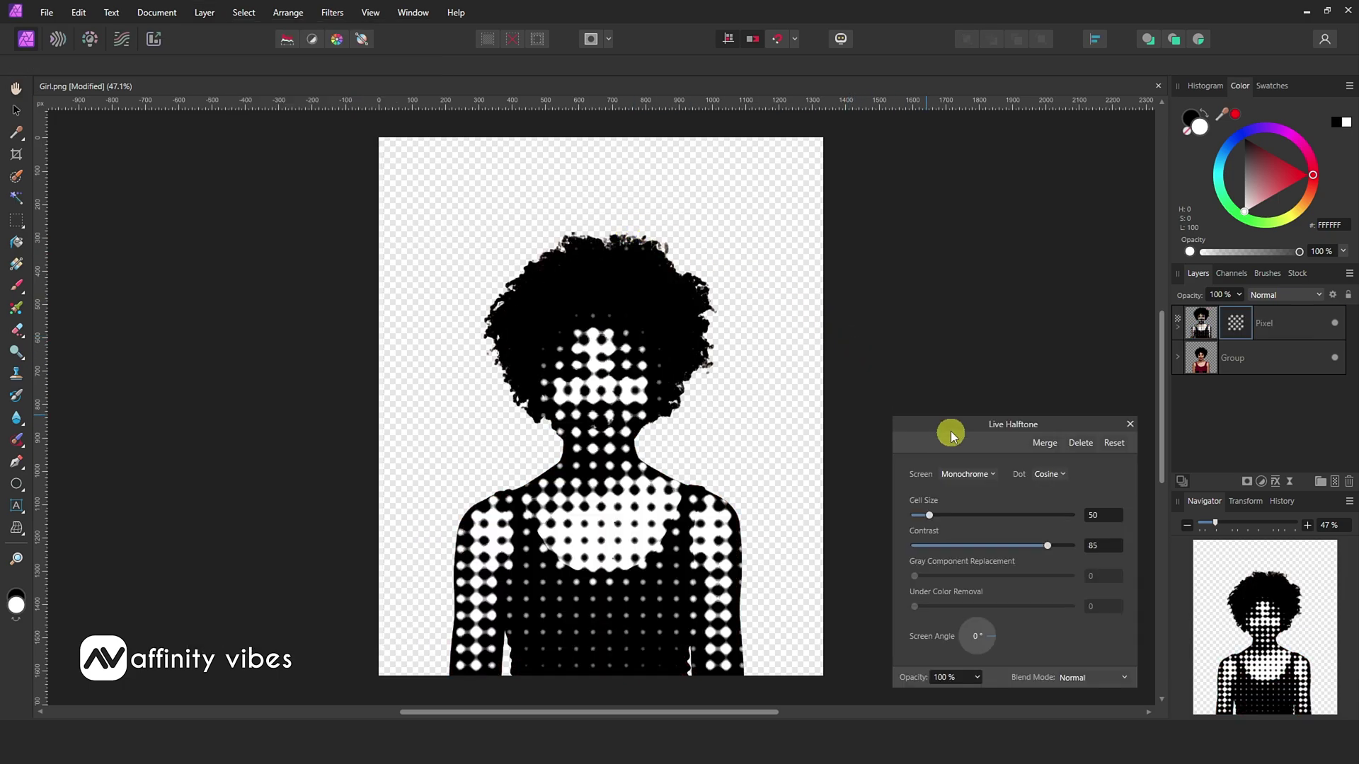
{"action": "left_click_drag", "start_coordinate": [951, 423], "coordinate": [881, 199]}
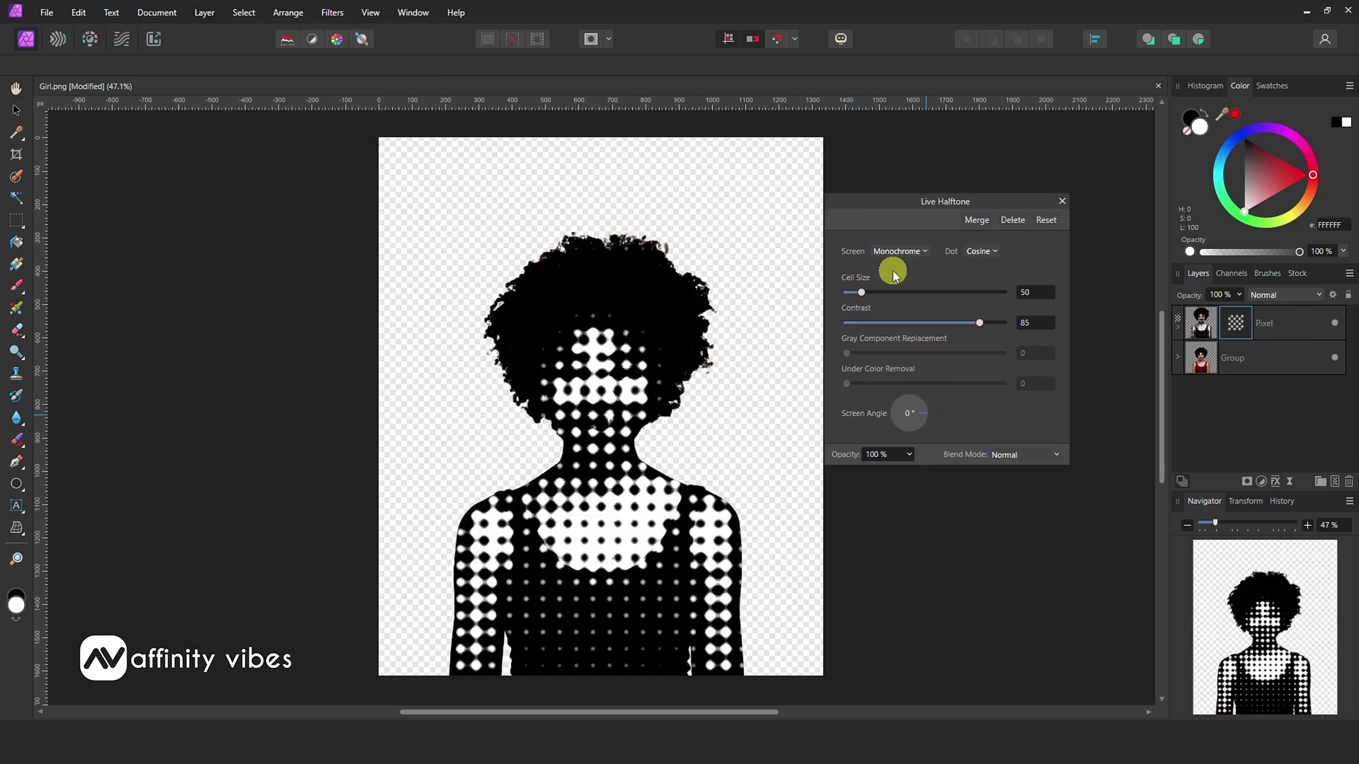
{"action": "left_click", "coordinate": [924, 251]}
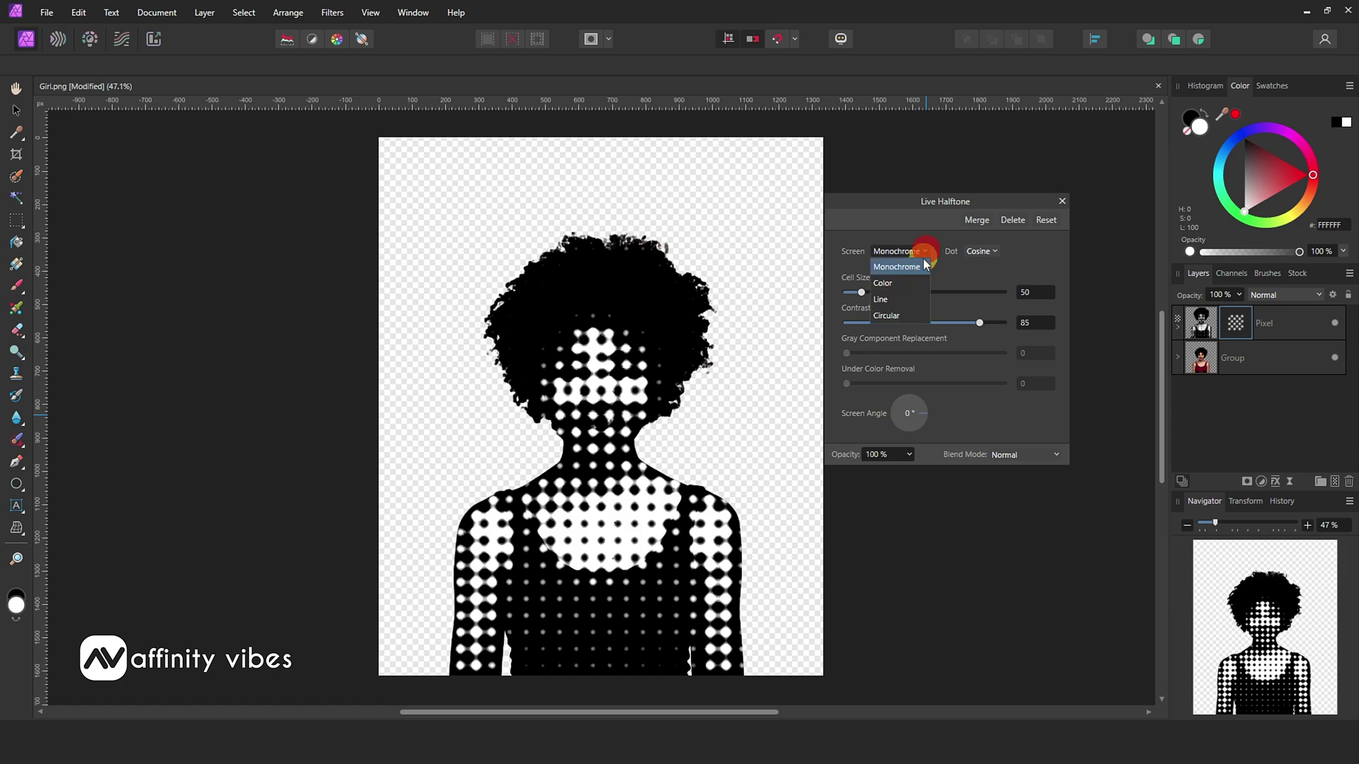
{"action": "left_click", "coordinate": [885, 282]}
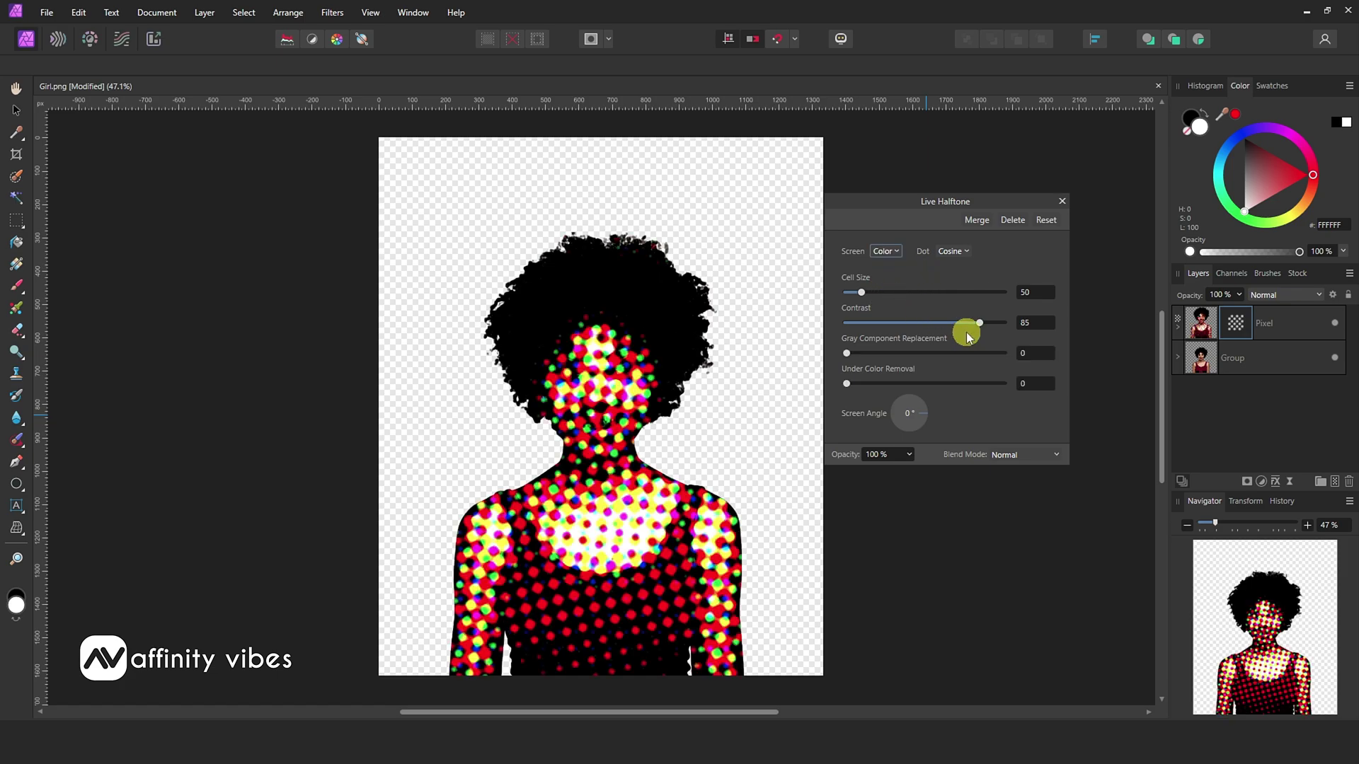
Set the live Halftone filter's cell size to about 19.9 and its contrast to about 10.3
{"action": "left_click_drag", "start_coordinate": [863, 295], "coordinate": [860, 295]}
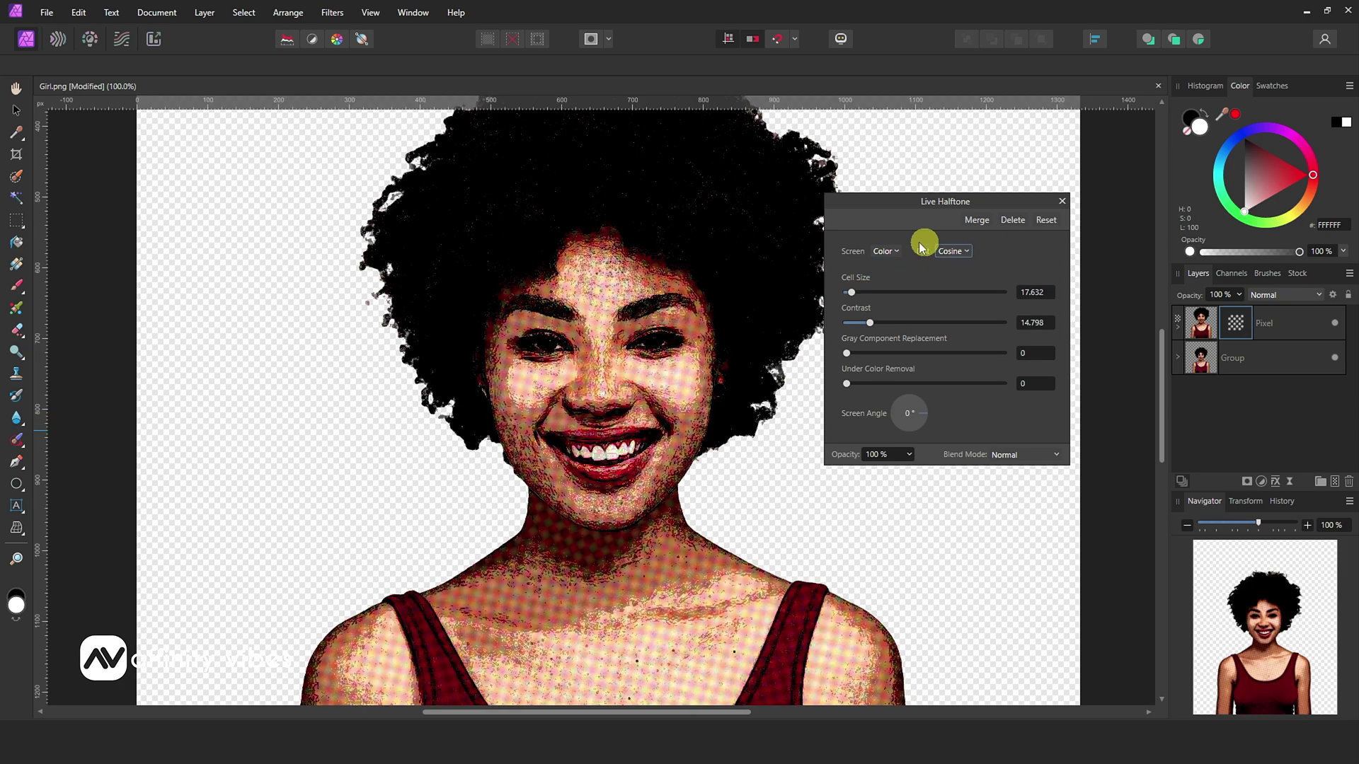
{"action": "key", "text": "ctrl+0"}
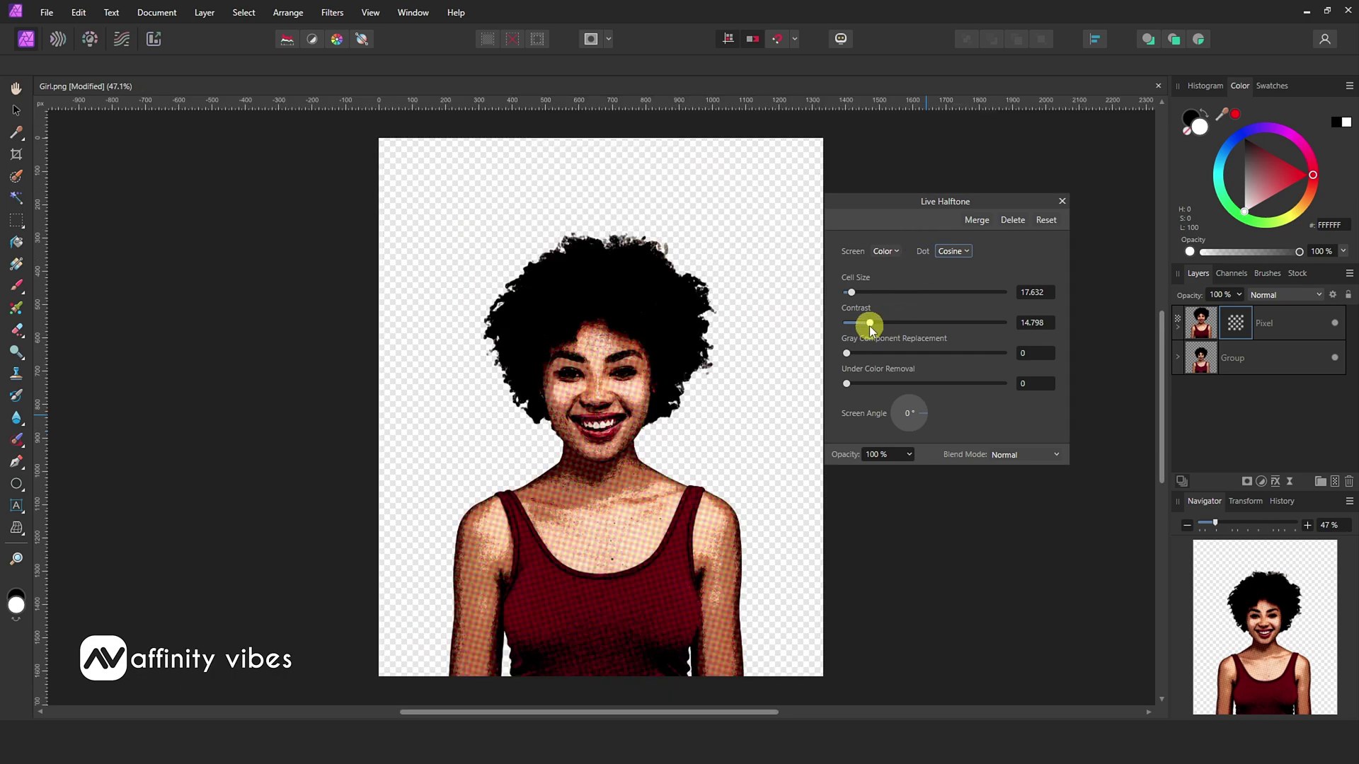
{"action": "left_click_drag", "start_coordinate": [869, 326], "coordinate": [862, 325]}
{"action": "left_click_drag", "start_coordinate": [854, 293], "coordinate": [851, 293]}
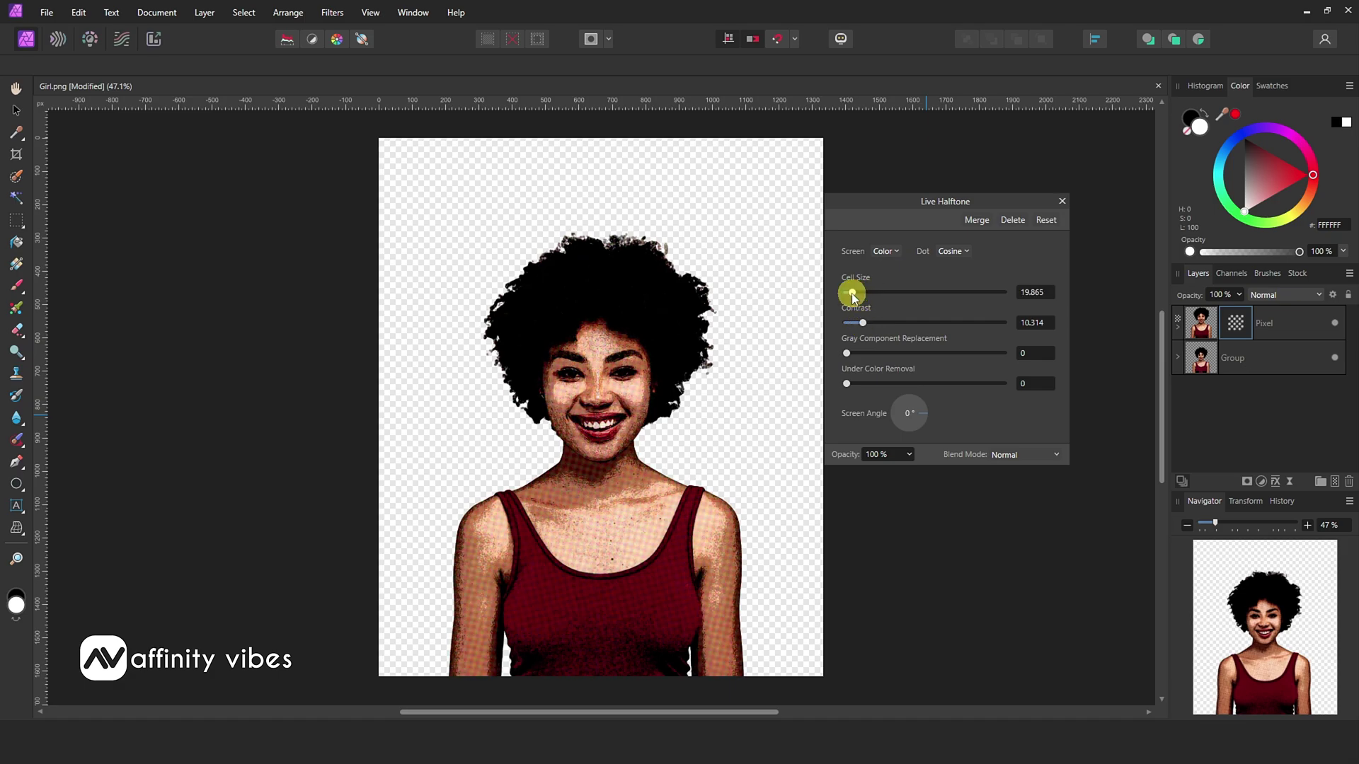
{"action": "left_click", "coordinate": [1061, 201]}
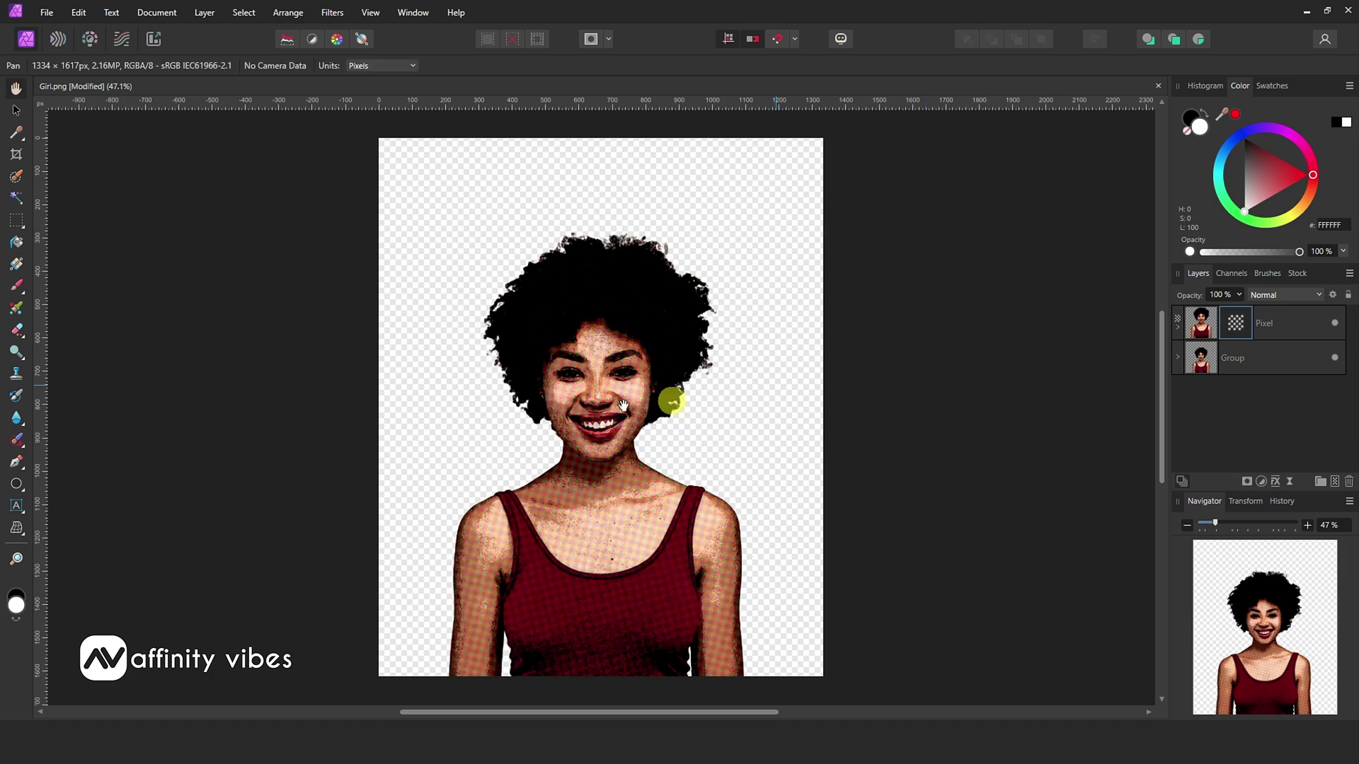
Add a rectangle covering the whole canvas beneath the halftone Pixel layer and fill it with yellow FFE500
{"action": "left_click", "coordinate": [16, 484]}
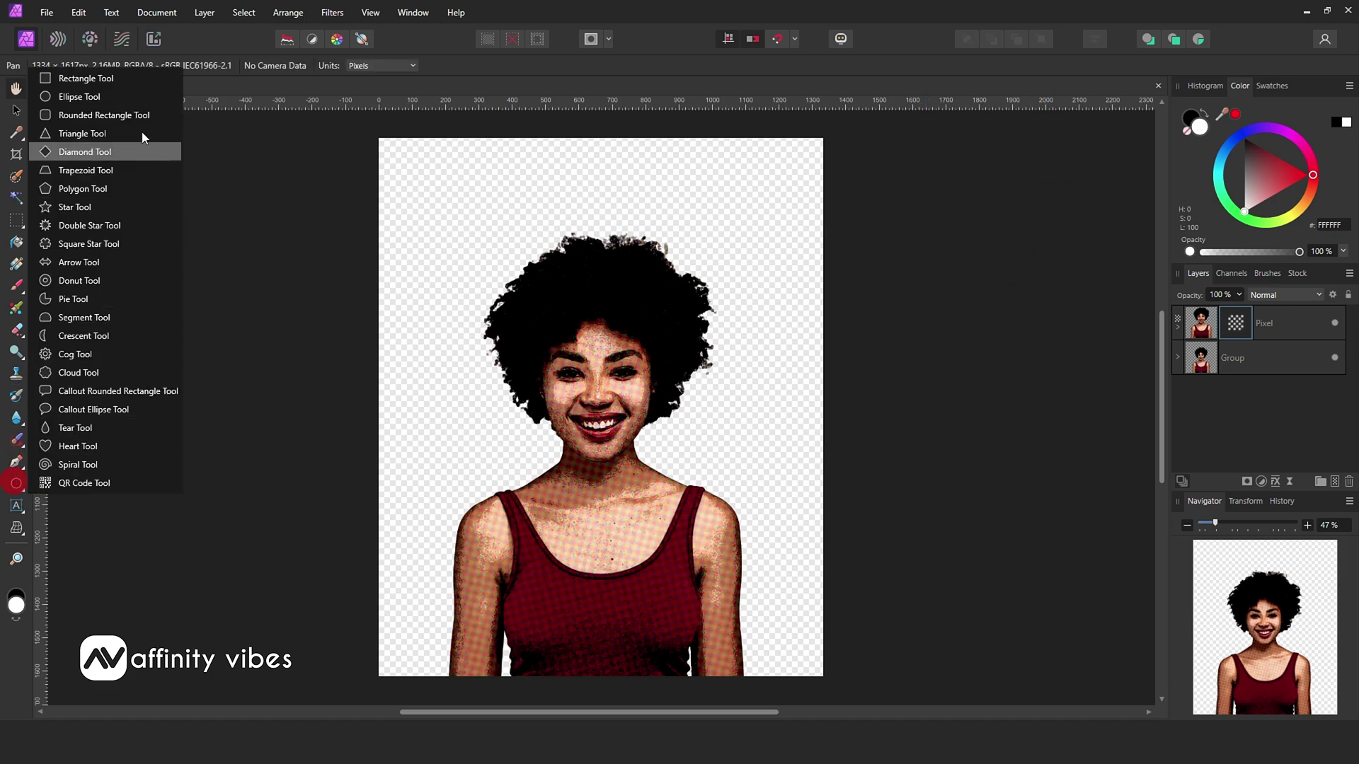
{"action": "left_click", "coordinate": [116, 77]}
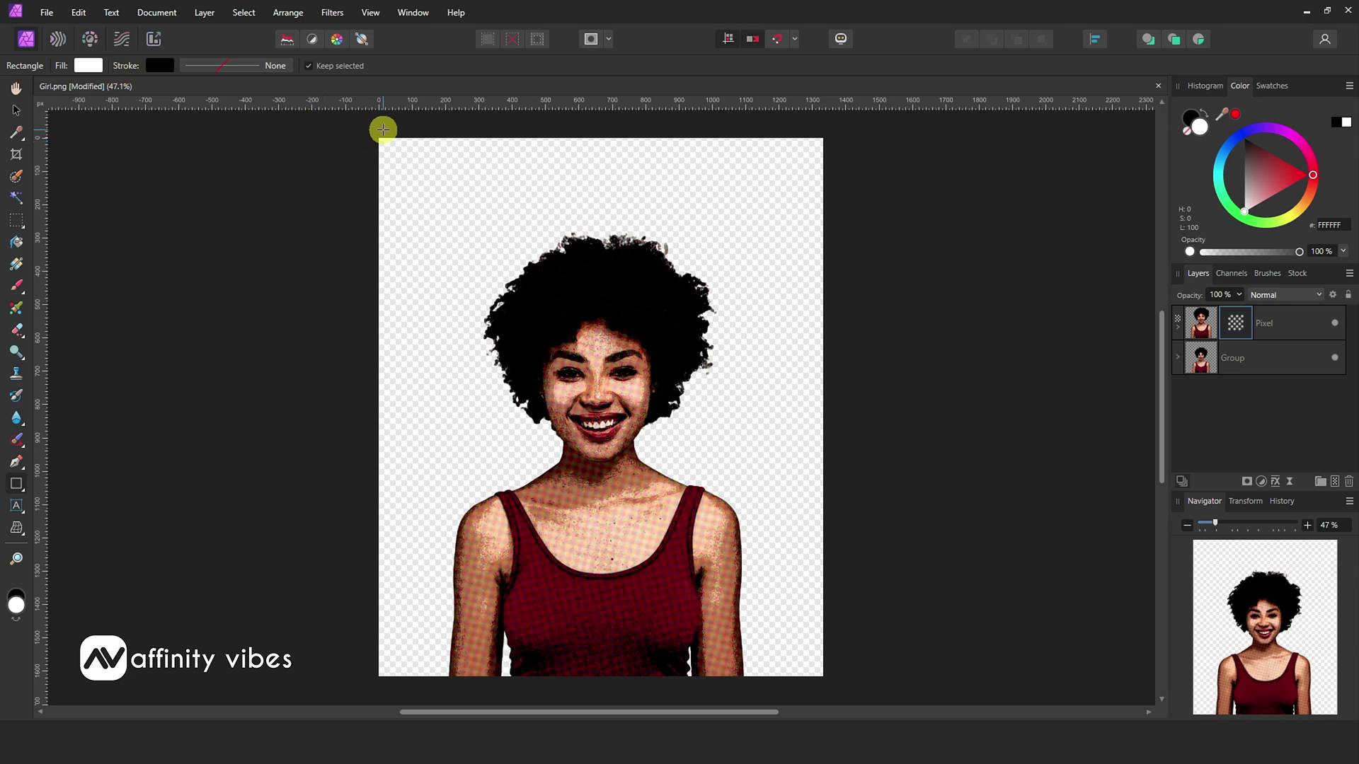
{"action": "left_click_drag", "start_coordinate": [383, 129], "coordinate": [849, 685]}
{"action": "left_click", "coordinate": [15, 110]}
{"action": "left_click_drag", "start_coordinate": [579, 301], "coordinate": [571, 309]}
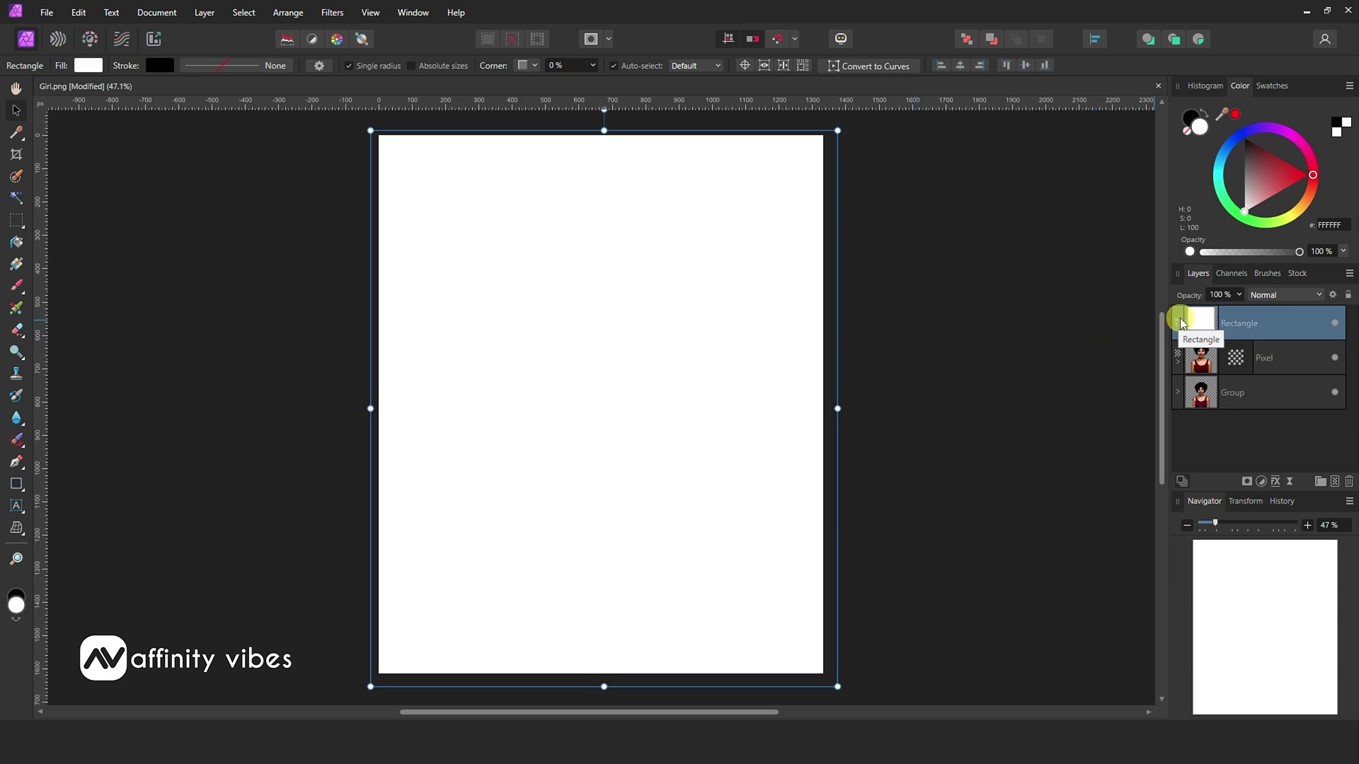
{"action": "key", "text": "ctrl+["}
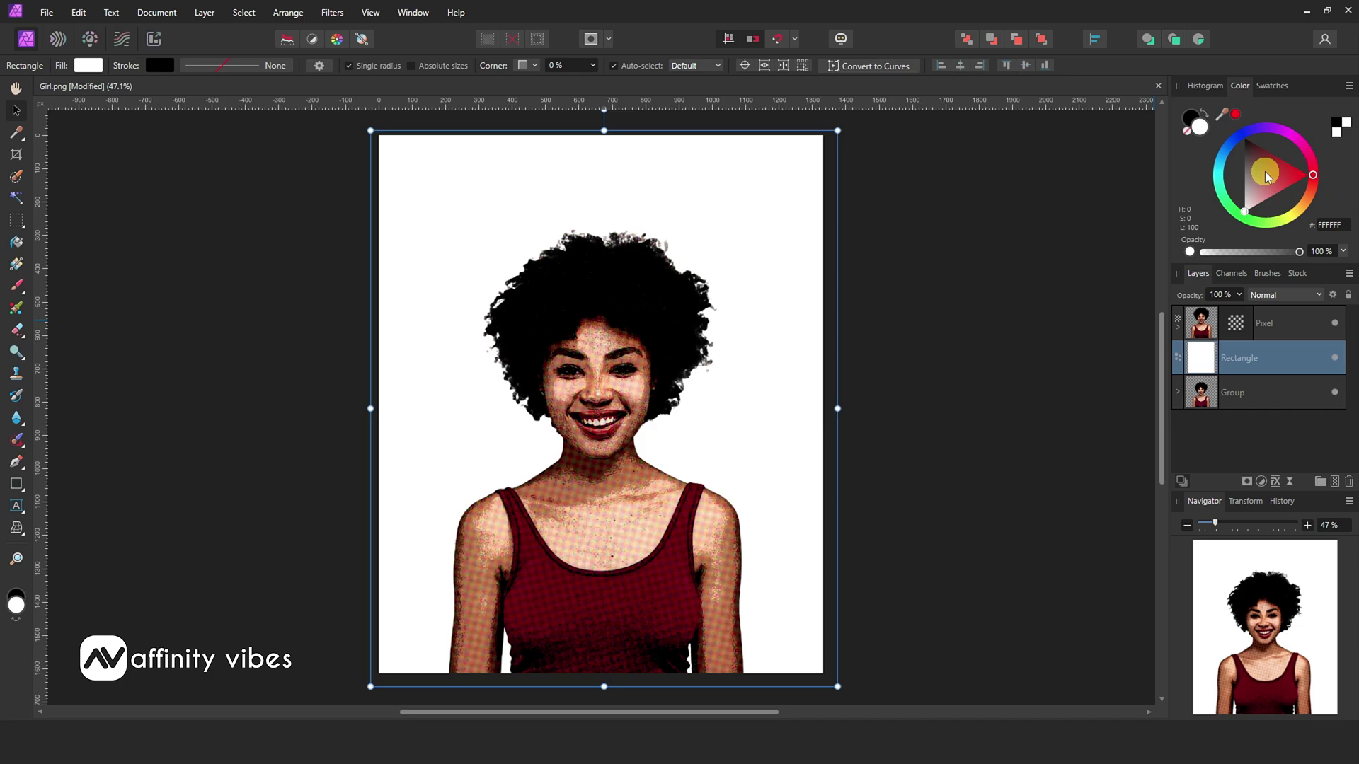
{"action": "left_click_drag", "start_coordinate": [1267, 177], "coordinate": [1293, 215]}
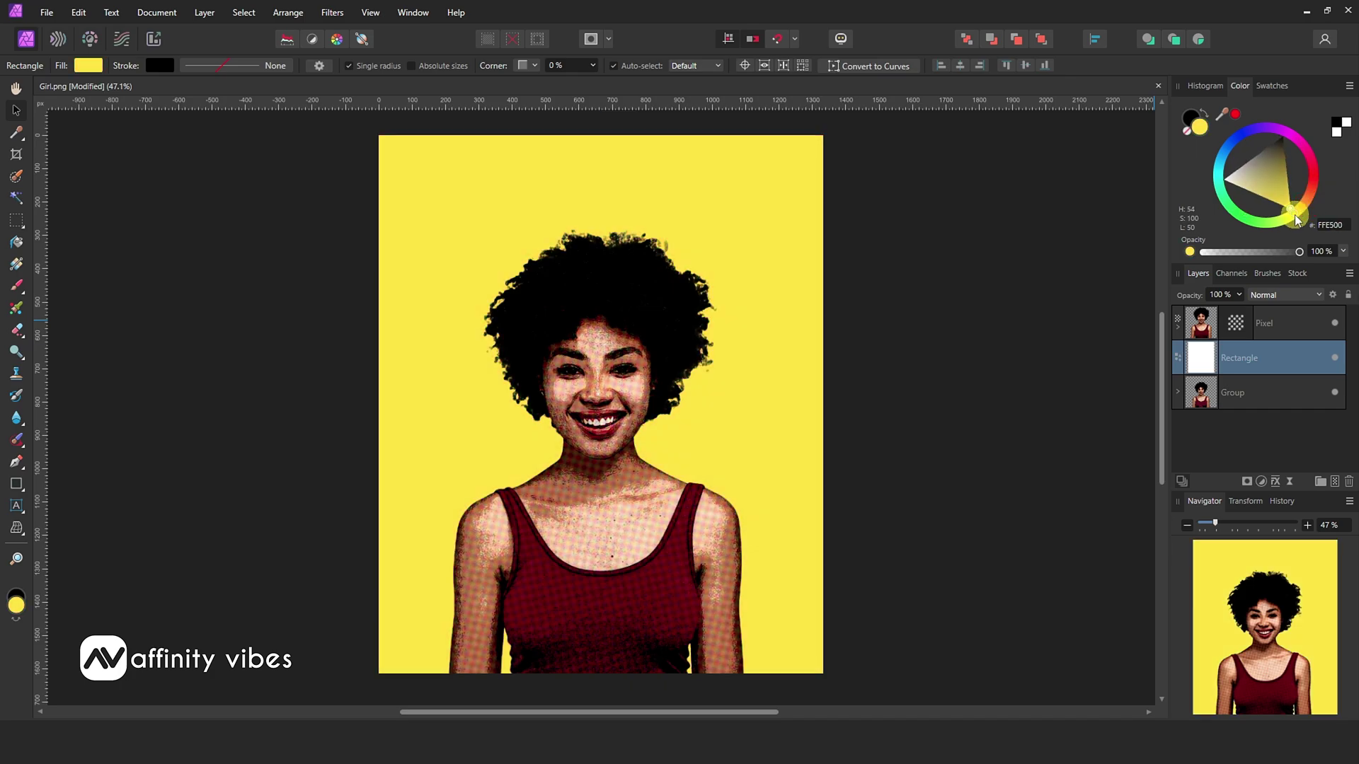
Draw a large circle centred behind the girl's head, above the yellow rectangle, and fill it with red FF0000
{"action": "left_click", "coordinate": [16, 484]}
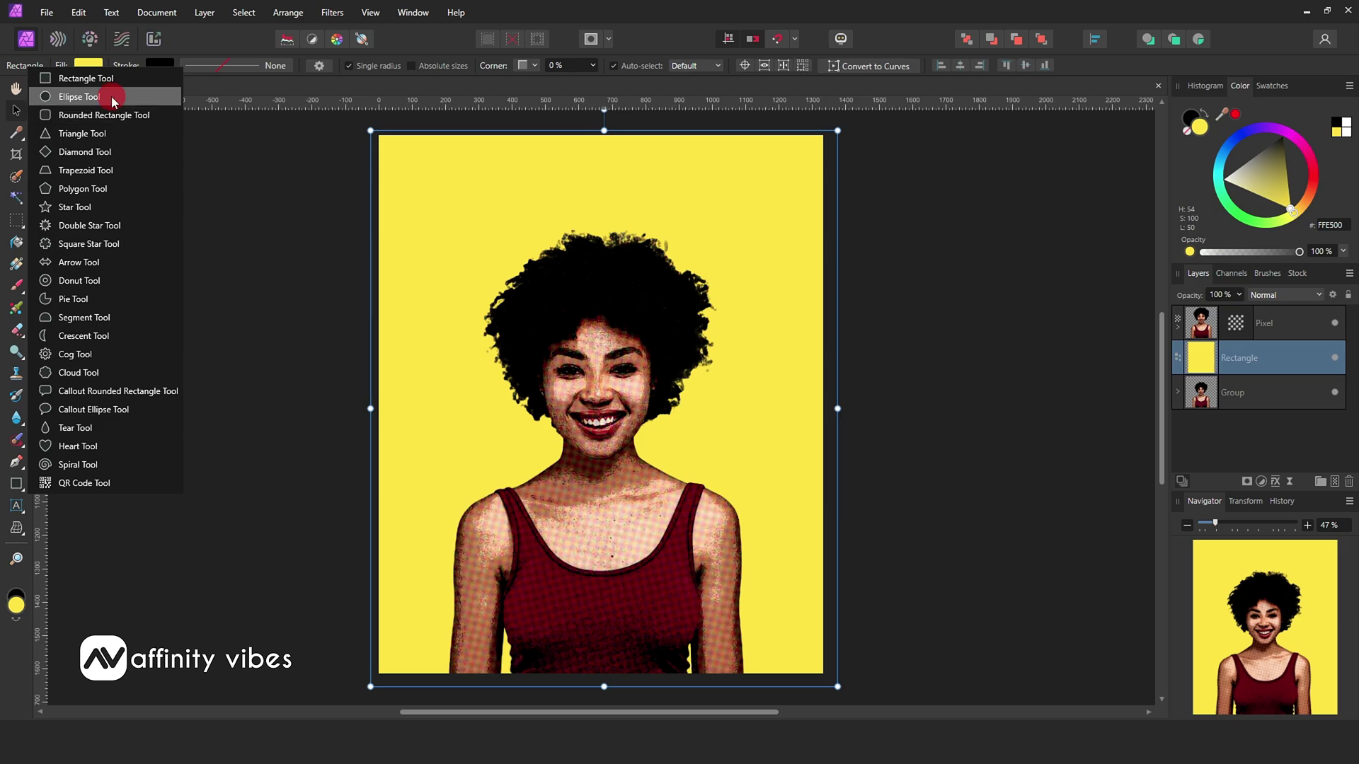
{"action": "left_click", "coordinate": [112, 96]}
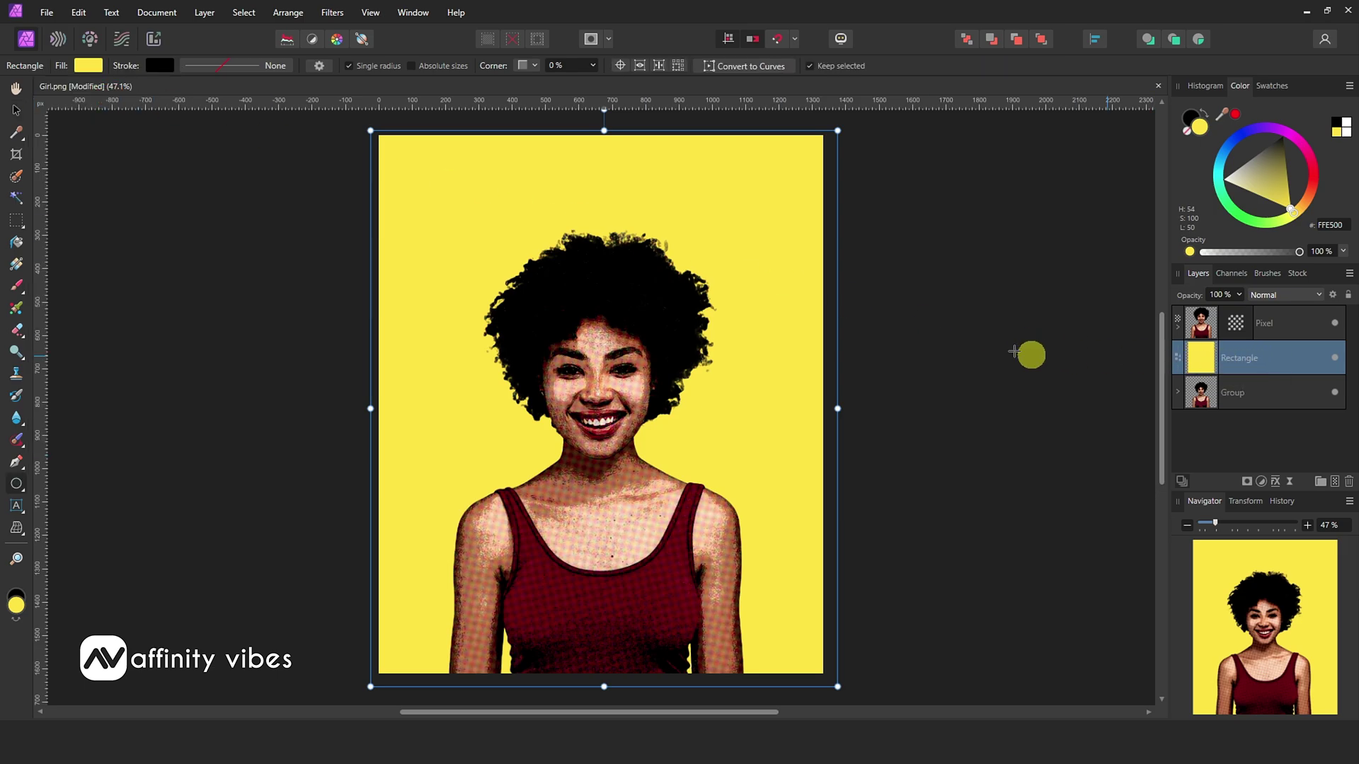
{"action": "left_click_drag", "start_coordinate": [496, 225], "coordinate": [764, 595]}
{"action": "left_click", "coordinate": [16, 110]}
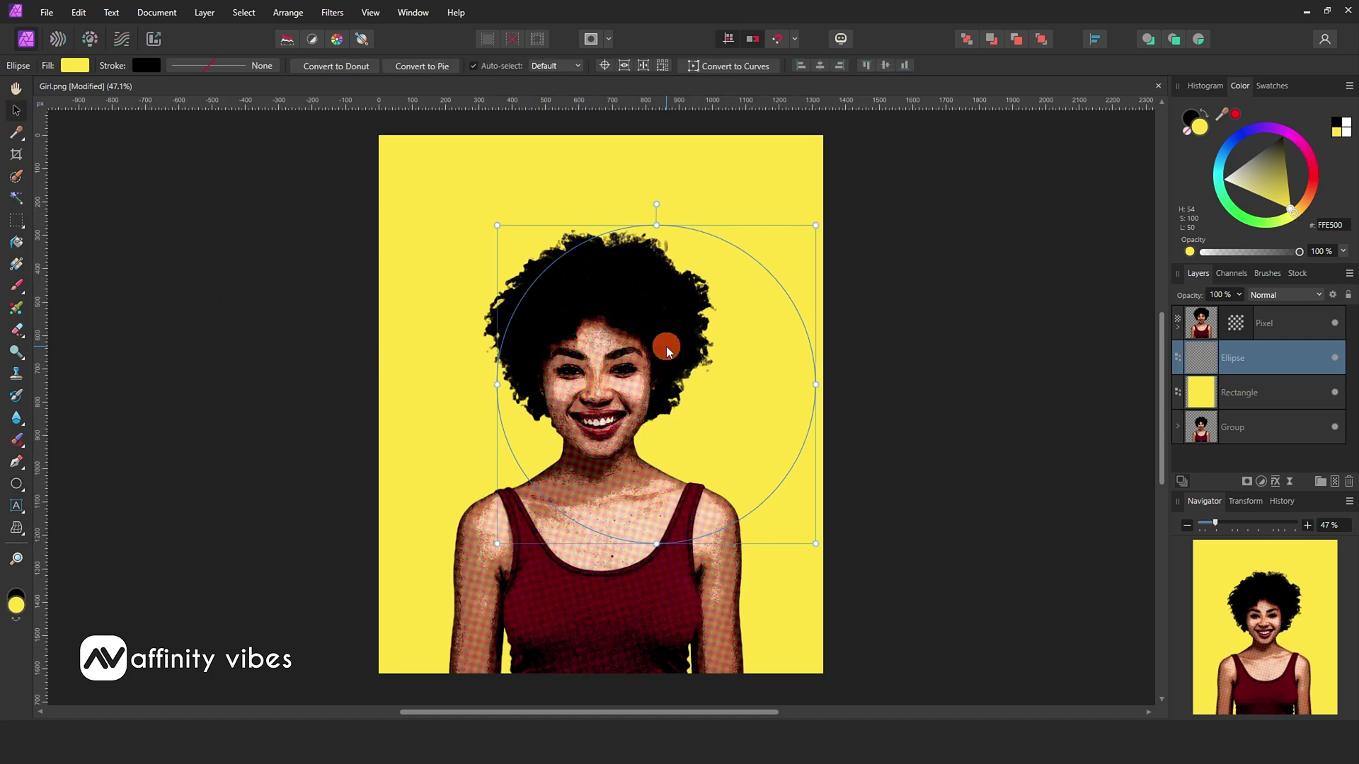
{"action": "left_click_drag", "start_coordinate": [665, 346], "coordinate": [609, 324]}
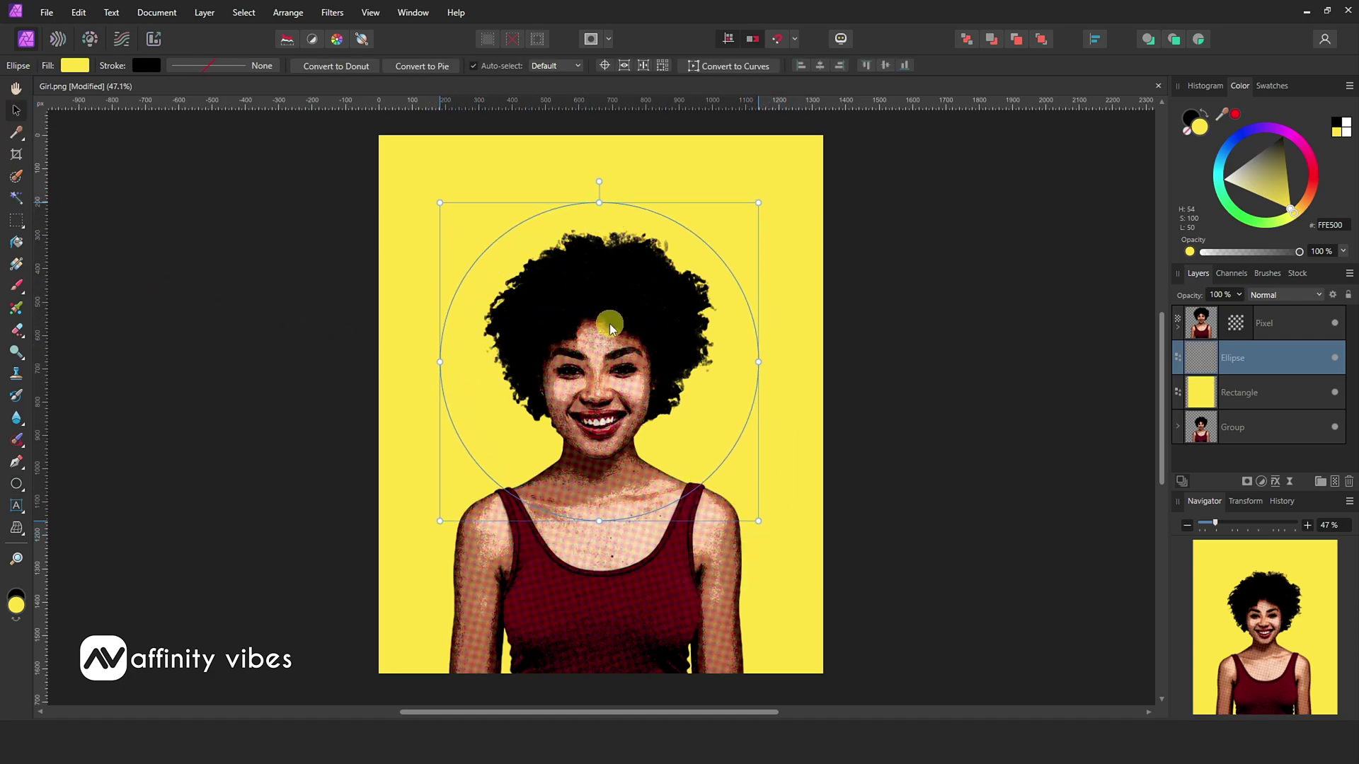
{"action": "left_click", "coordinate": [1235, 114]}
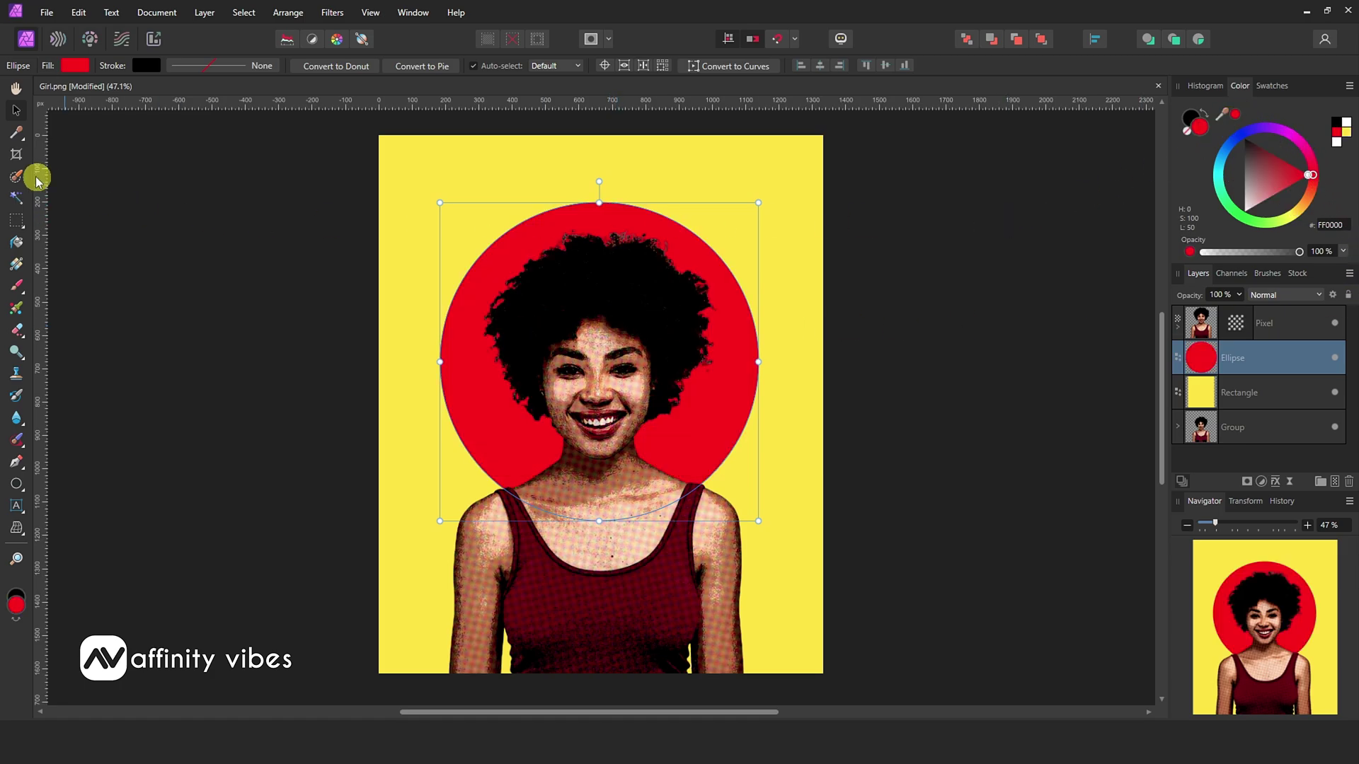
{"action": "left_click", "coordinate": [16, 88]}
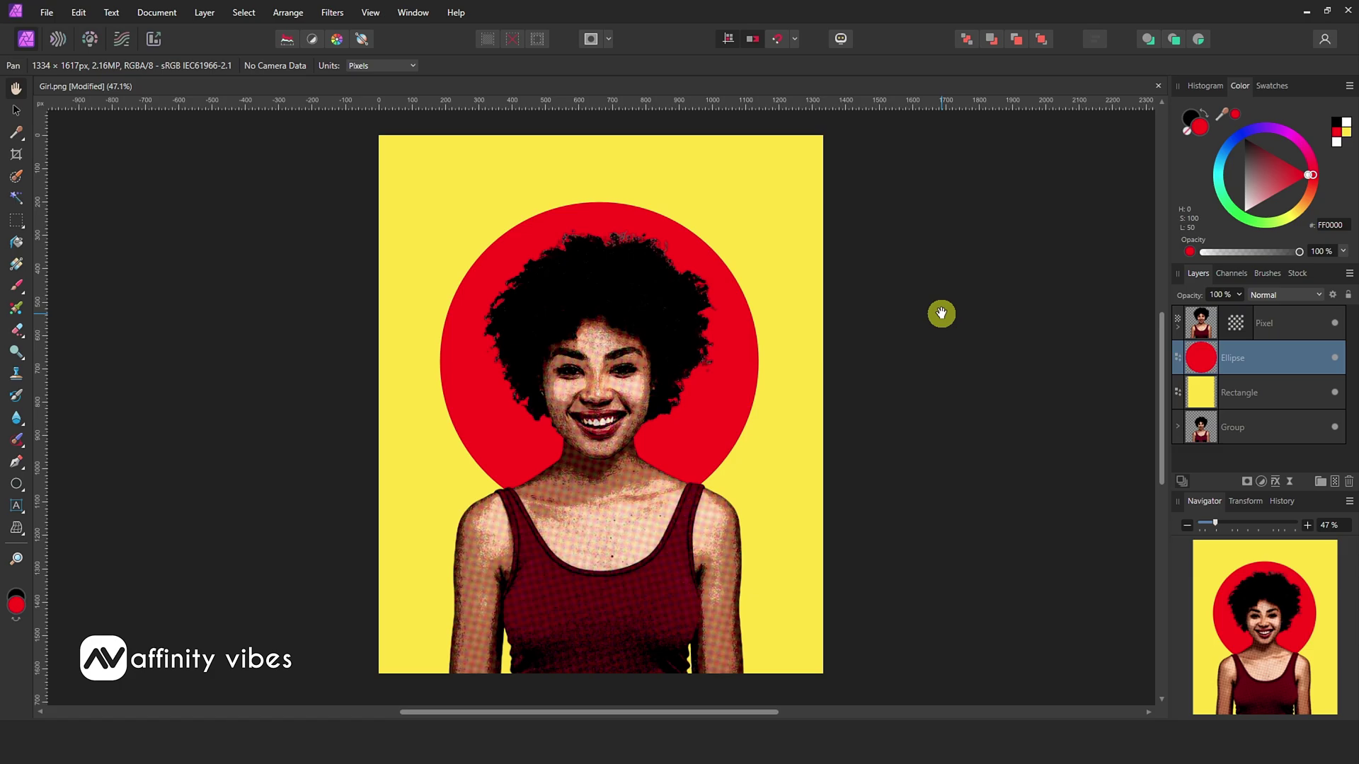
Merge the visible halftone portrait, red circle and yellow background into a new pixel layer on top
{"action": "left_click_drag", "start_coordinate": [941, 311], "coordinate": [941, 314]}
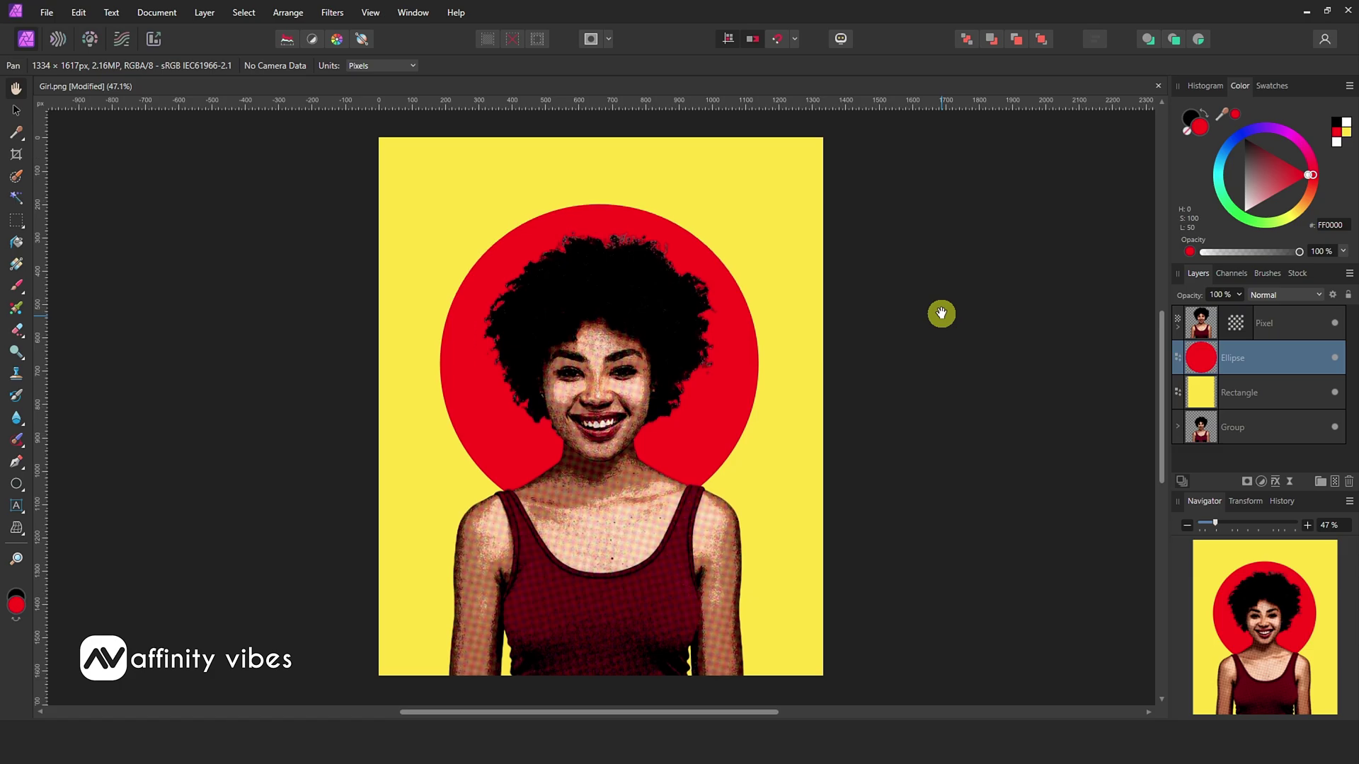
{"action": "key", "text": "ctrl+plus"}
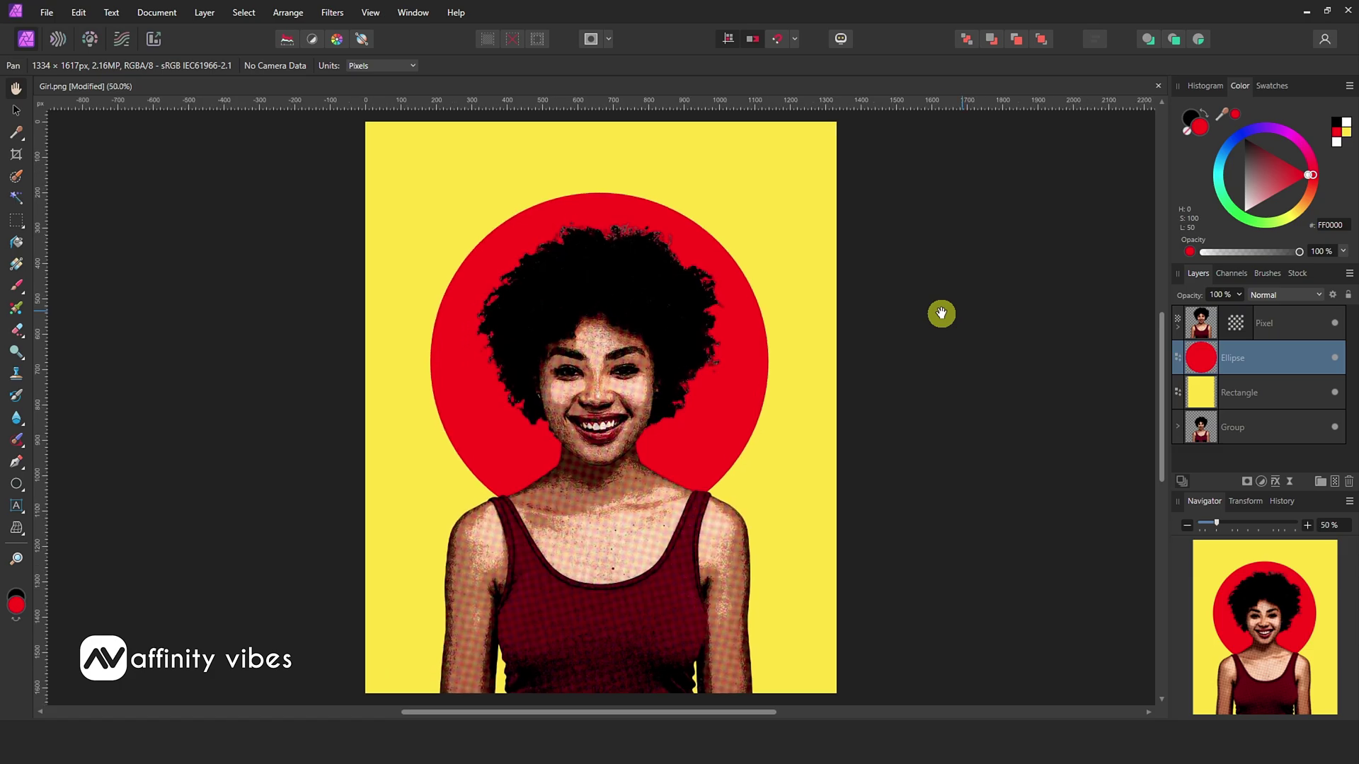
{"action": "left_click", "coordinate": [1201, 323]}
{"action": "left_click", "coordinate": [1203, 393], "text": "shift"}
{"action": "right_click", "coordinate": [1223, 396]}
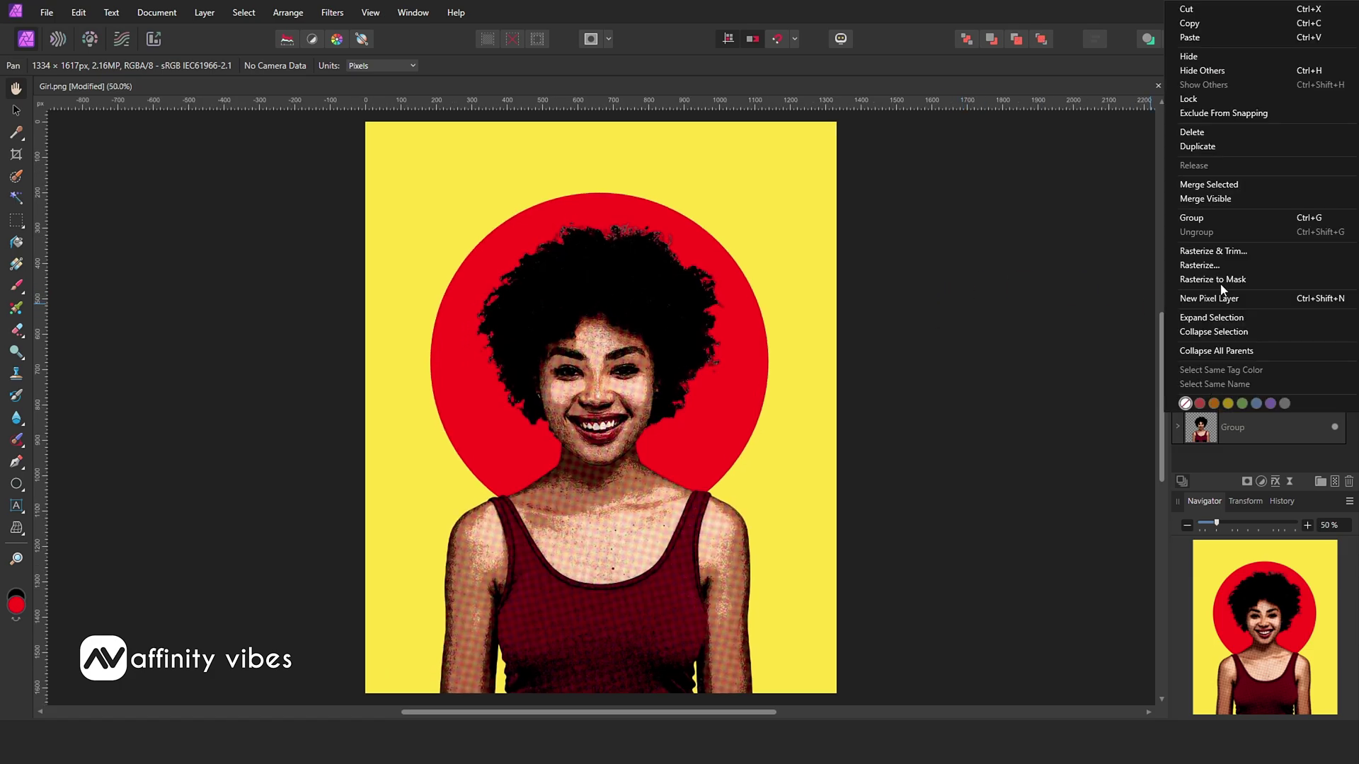
{"action": "left_click", "coordinate": [1217, 199]}
Sharpen the new merged pixel layer with an Unsharp Mask filter, adjusting its radius and factor
{"action": "left_click", "coordinate": [332, 12]}
{"action": "mouse_move", "coordinate": [453, 58]}
{"action": "left_click", "coordinate": [541, 59]}
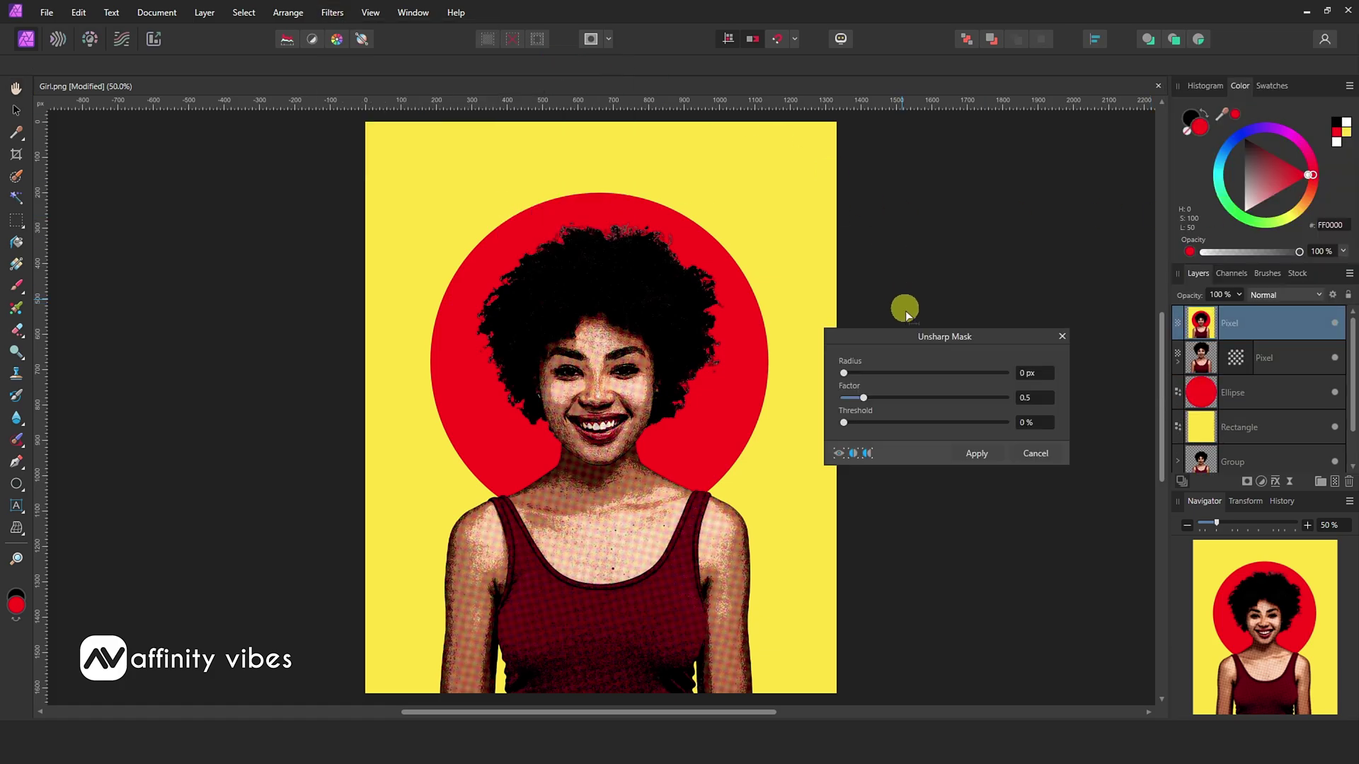
{"action": "left_click_drag", "start_coordinate": [852, 240], "coordinate": [1042, 252]}
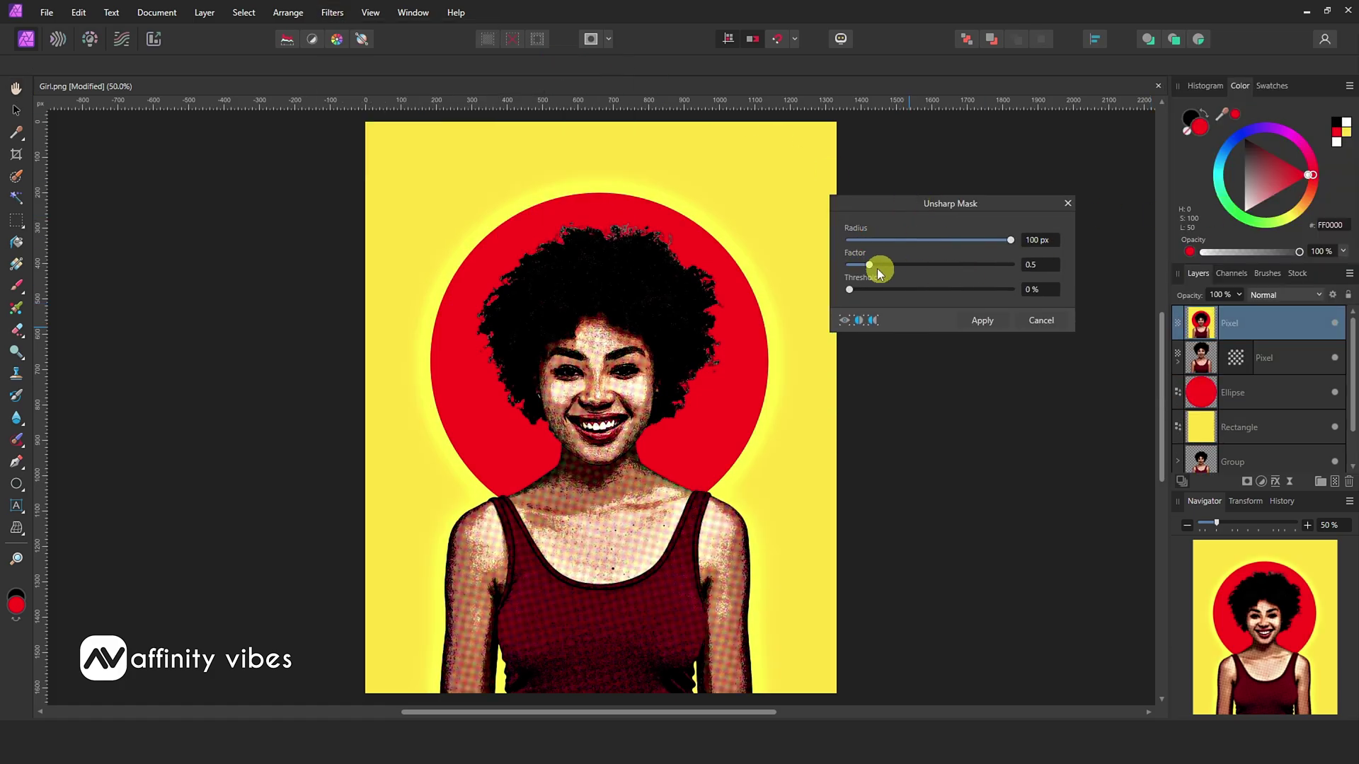
{"action": "left_click_drag", "start_coordinate": [877, 268], "coordinate": [928, 238]}
{"action": "left_click", "coordinate": [1068, 203]}
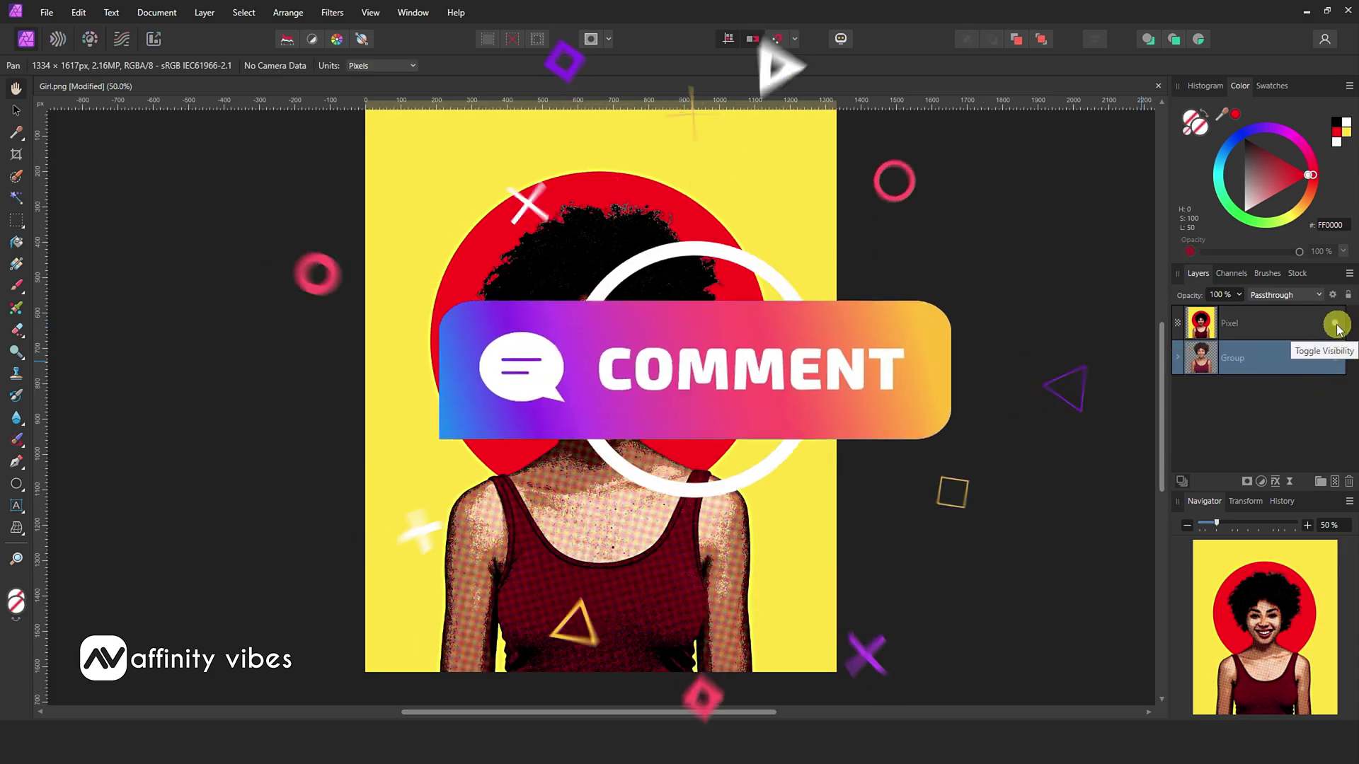
Toggle the visibility of the final merged Pixel layer to compare the pop-art result with the original photo
{"action": "left_click", "coordinate": [1335, 323]}
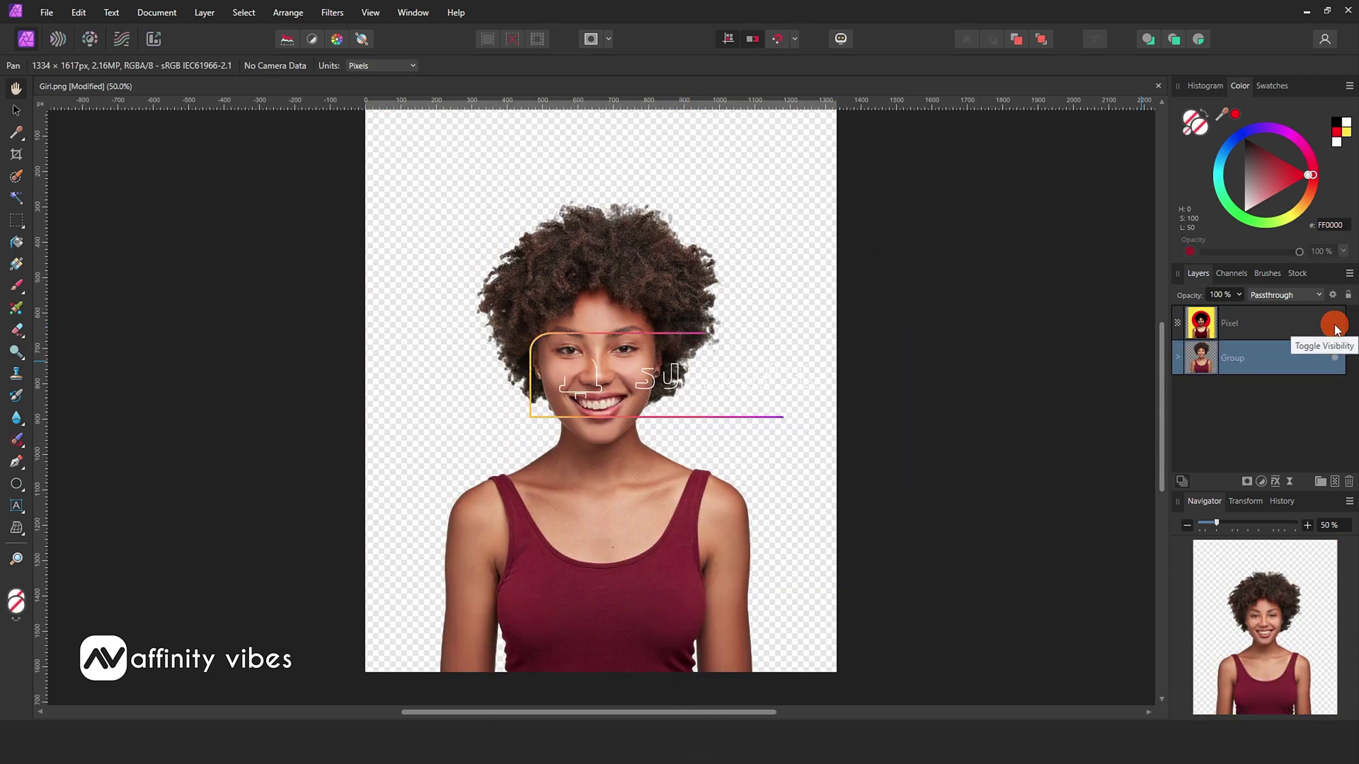
{"action": "left_click", "coordinate": [1334, 324]}
{"action": "left_click", "coordinate": [1335, 324]}
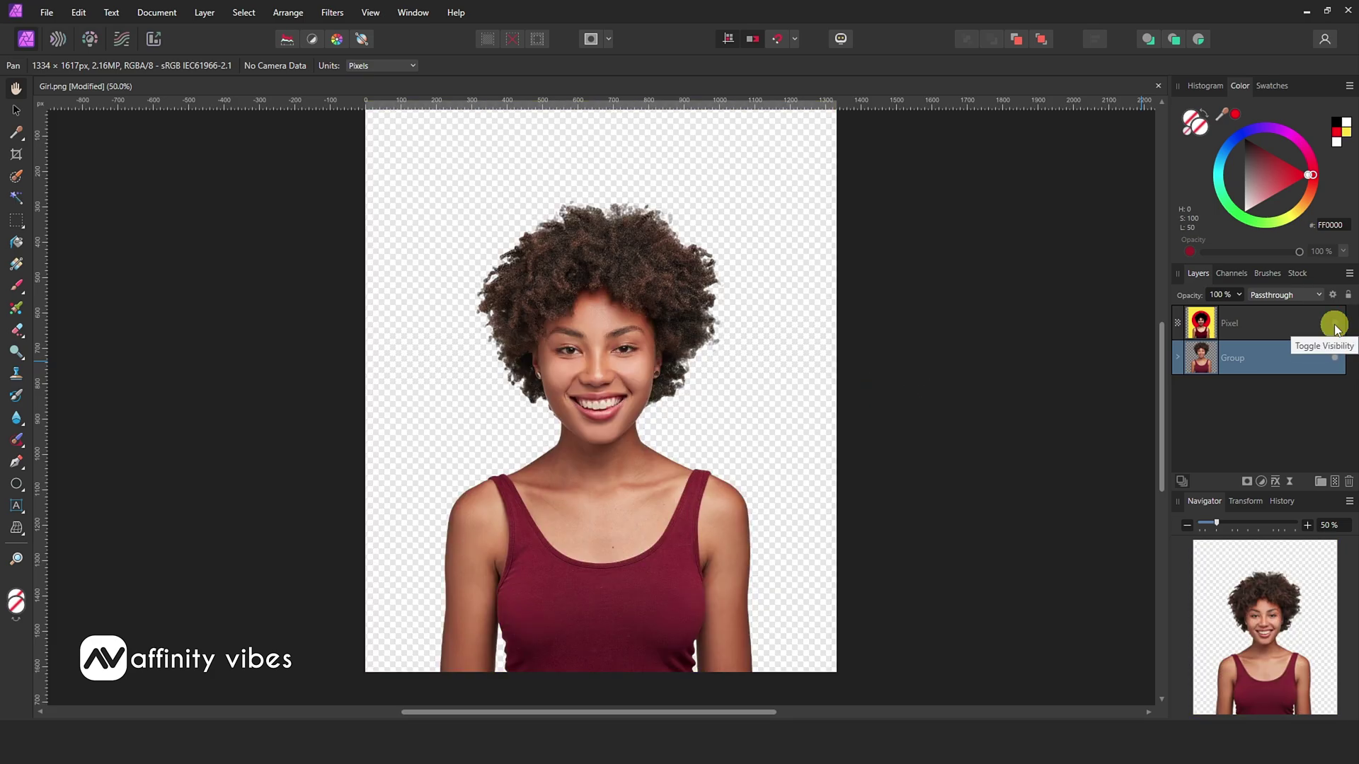